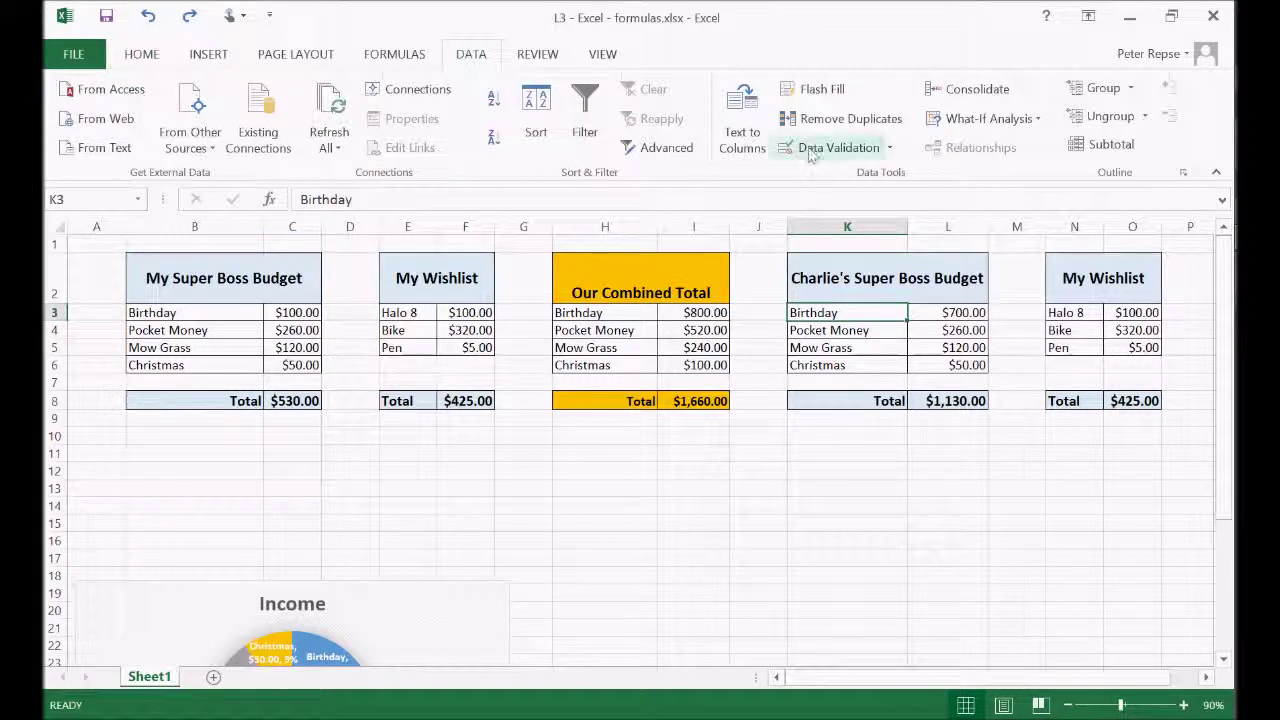
left_click(820, 472)
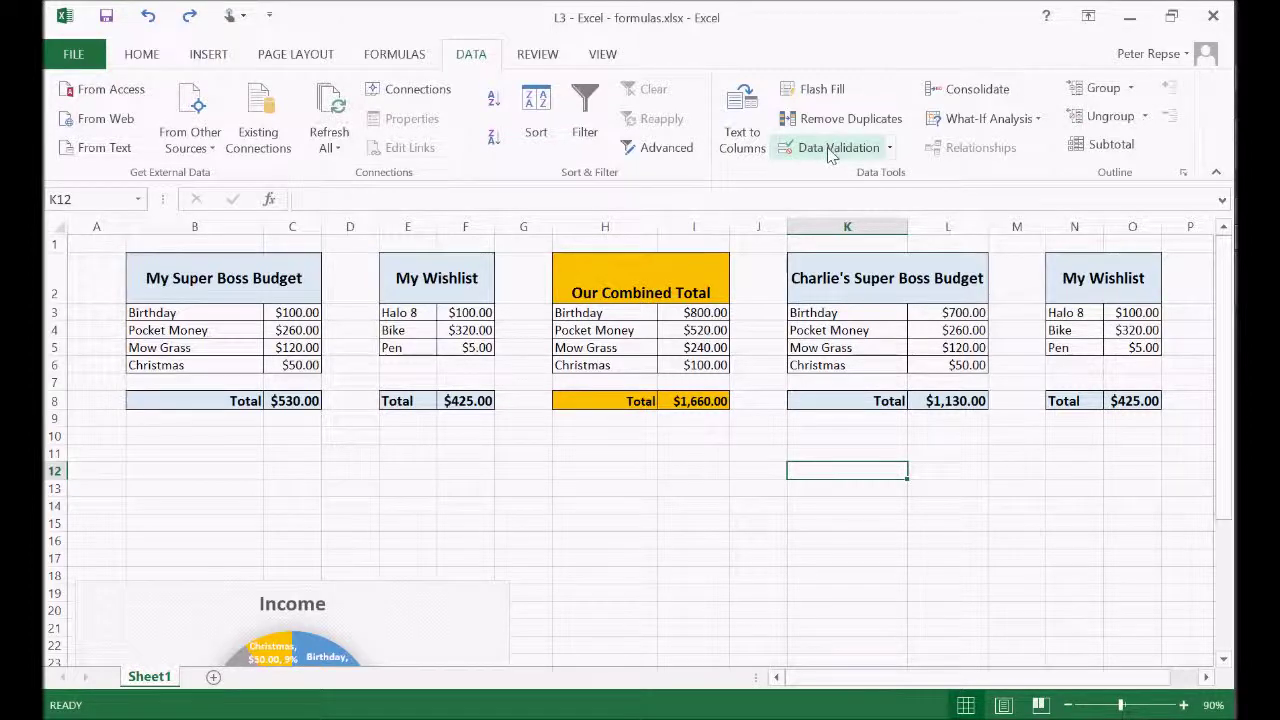
left_click(1030, 453)
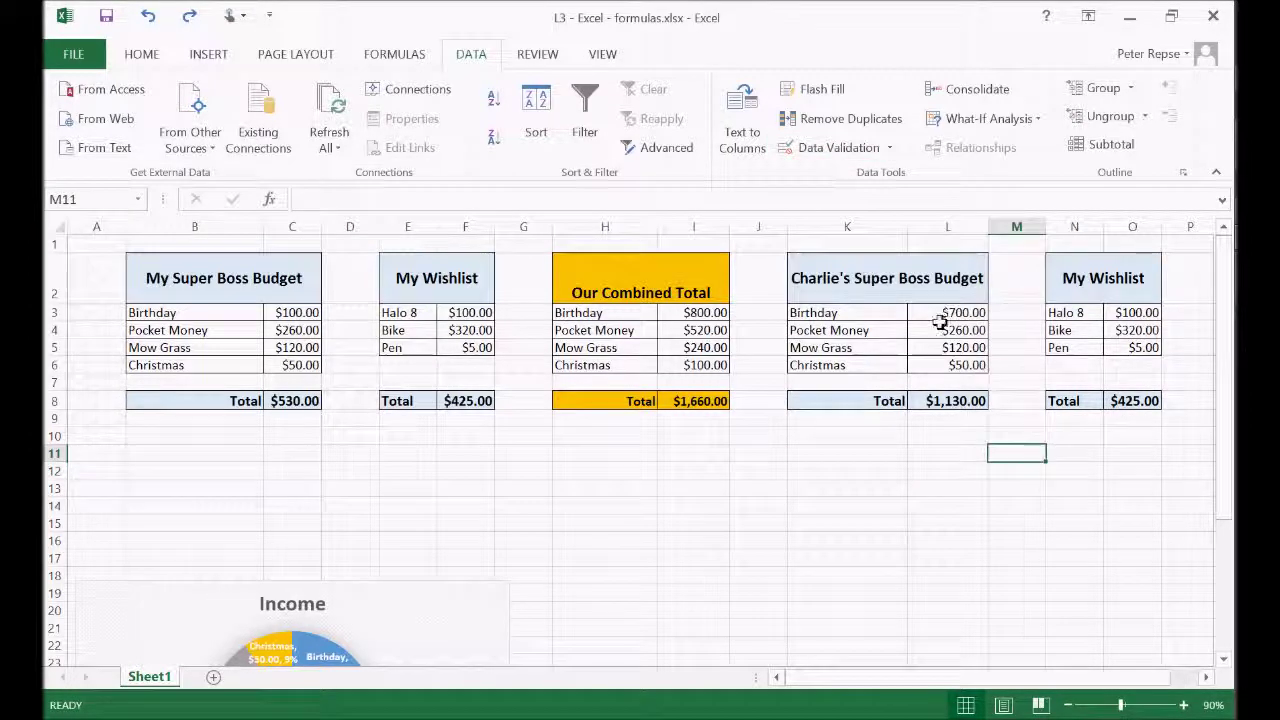
left_click(960, 396)
left_click(1062, 400)
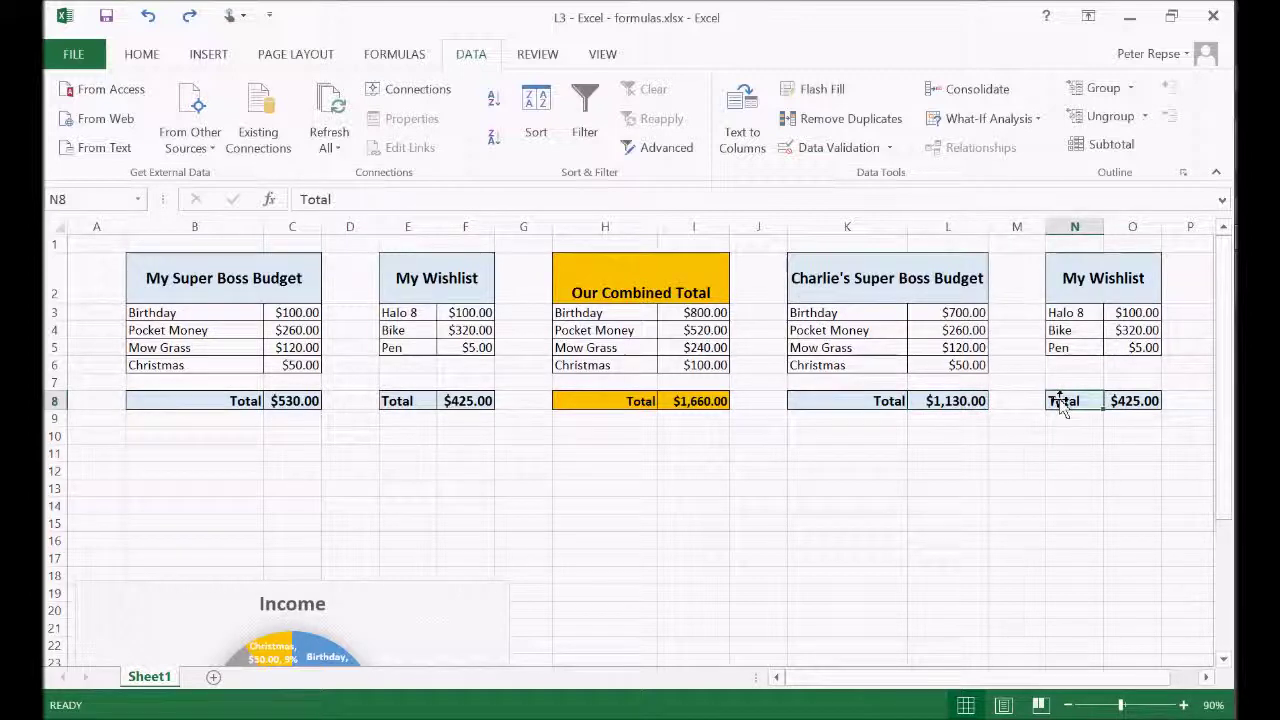
left_click(712, 330)
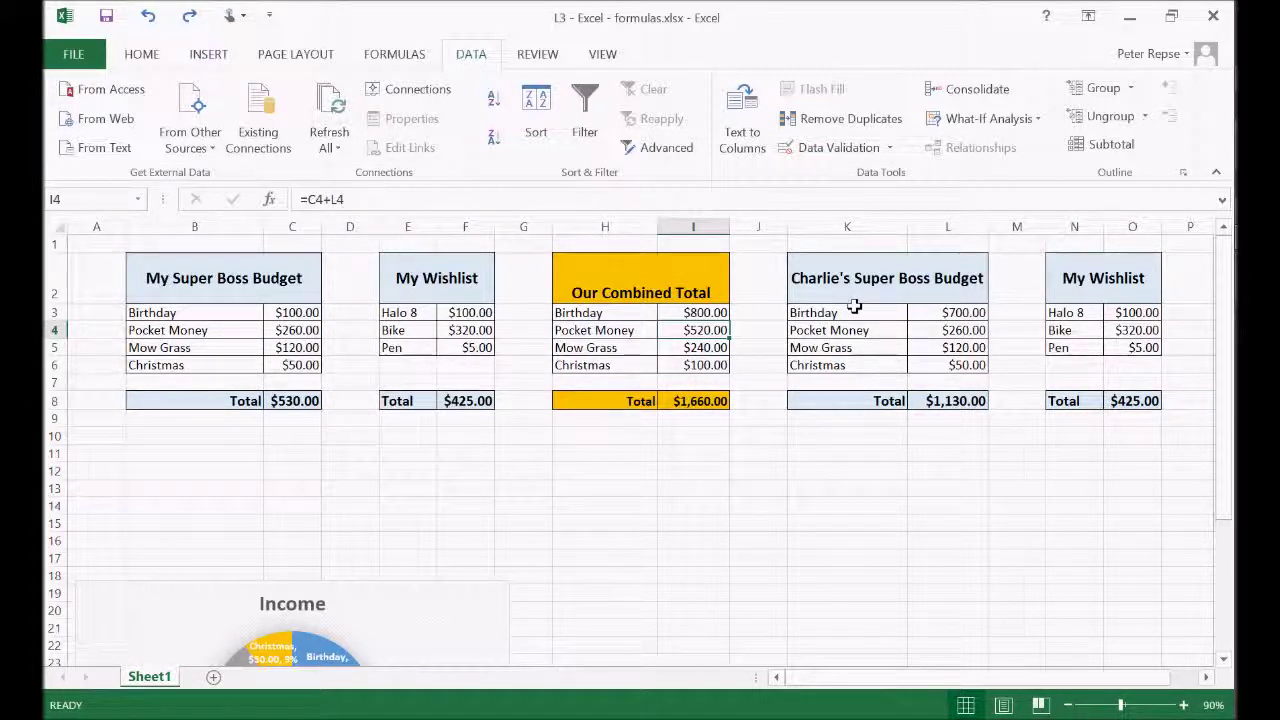
Start a data validation rule for cells K3:K6 with the input message "Type in how you get your money".
left_click_drag(855, 306, 849, 366)
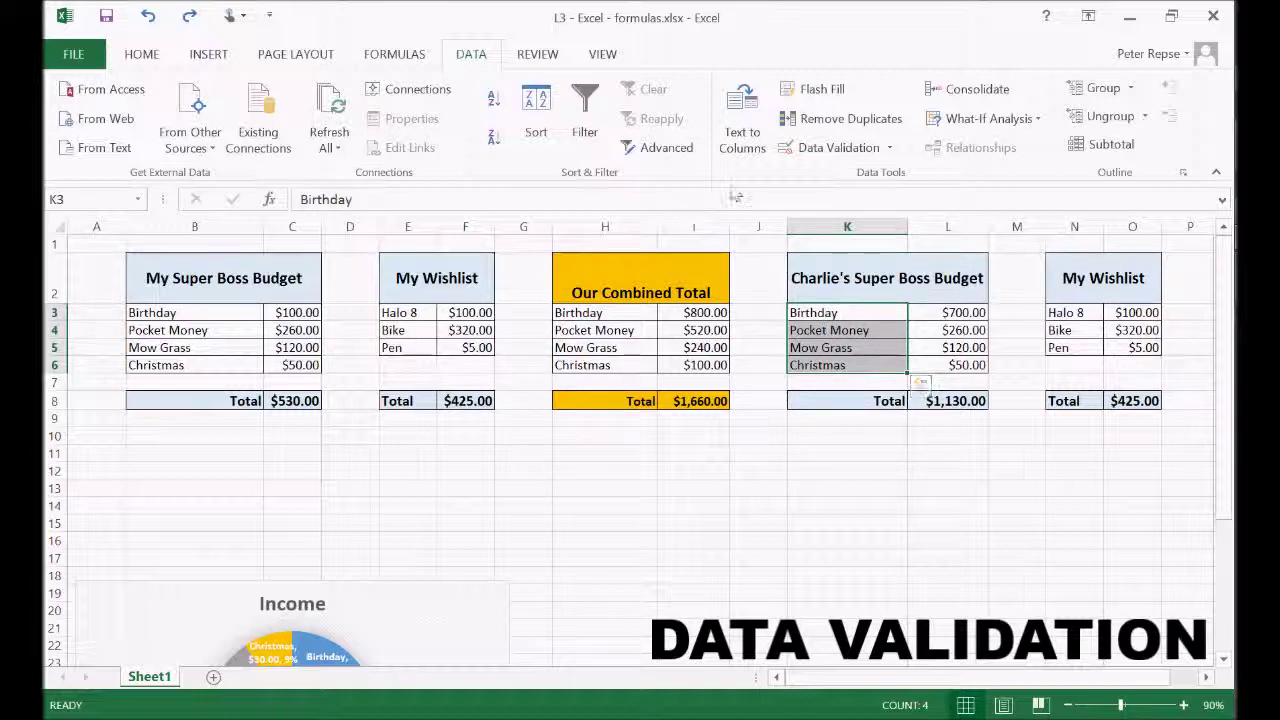
left_click(840, 147)
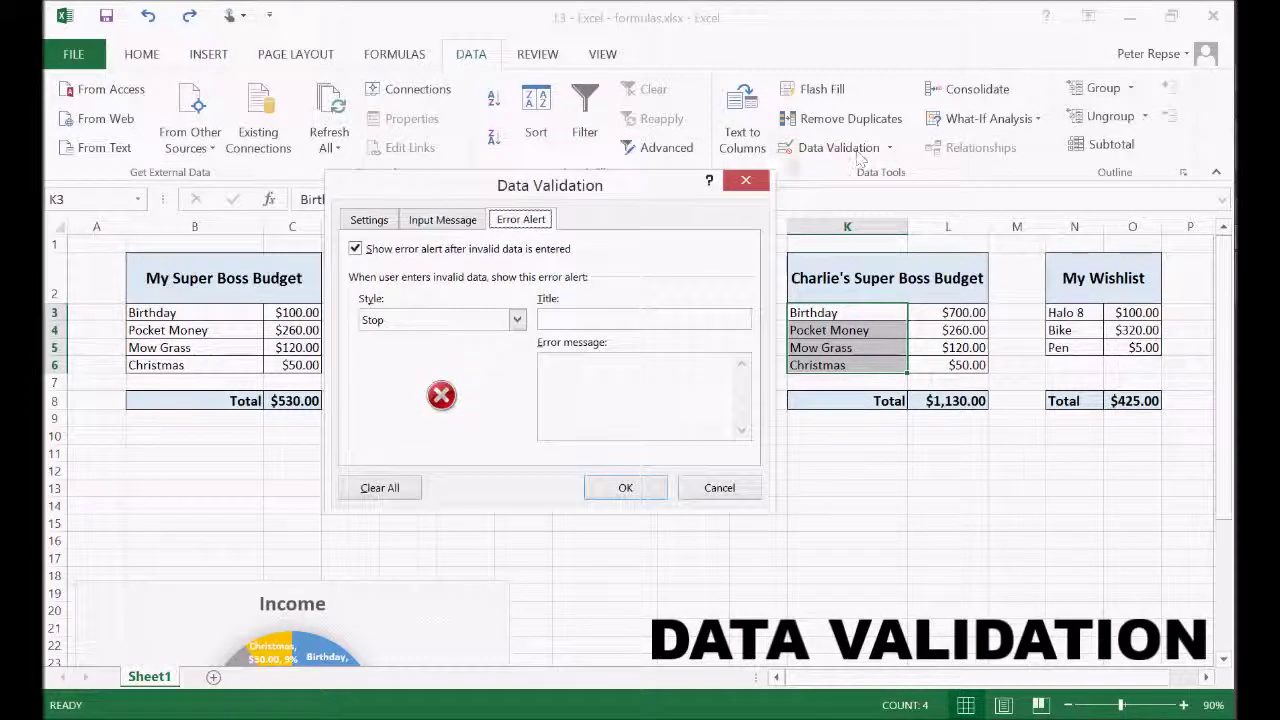
left_click_drag(560, 186, 423, 157)
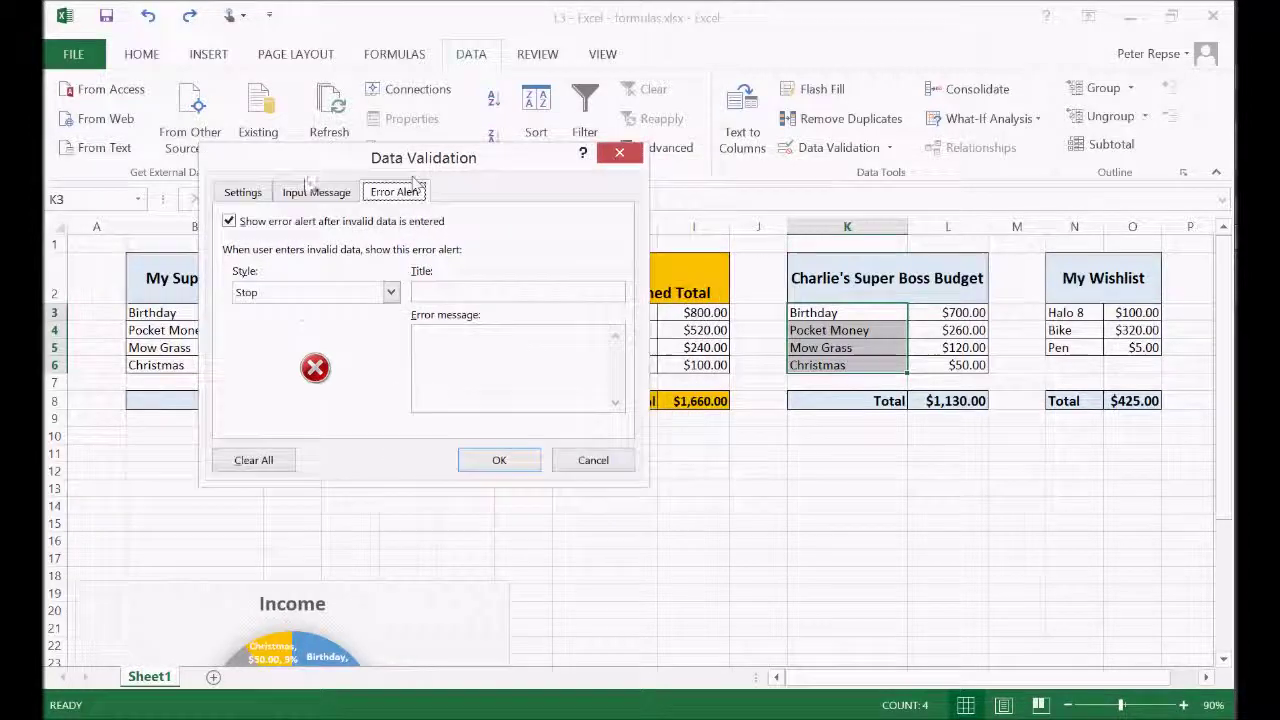
left_click(316, 191)
left_click(285, 358)
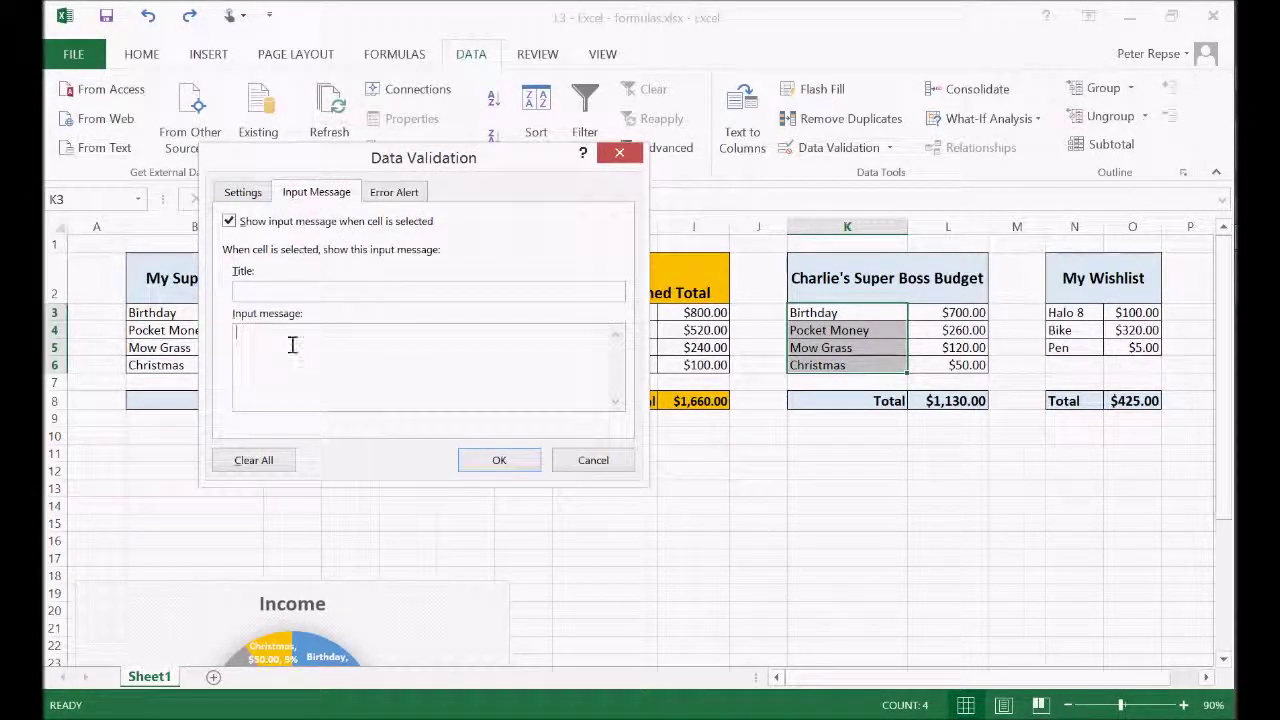
type("Type in how you get your money")
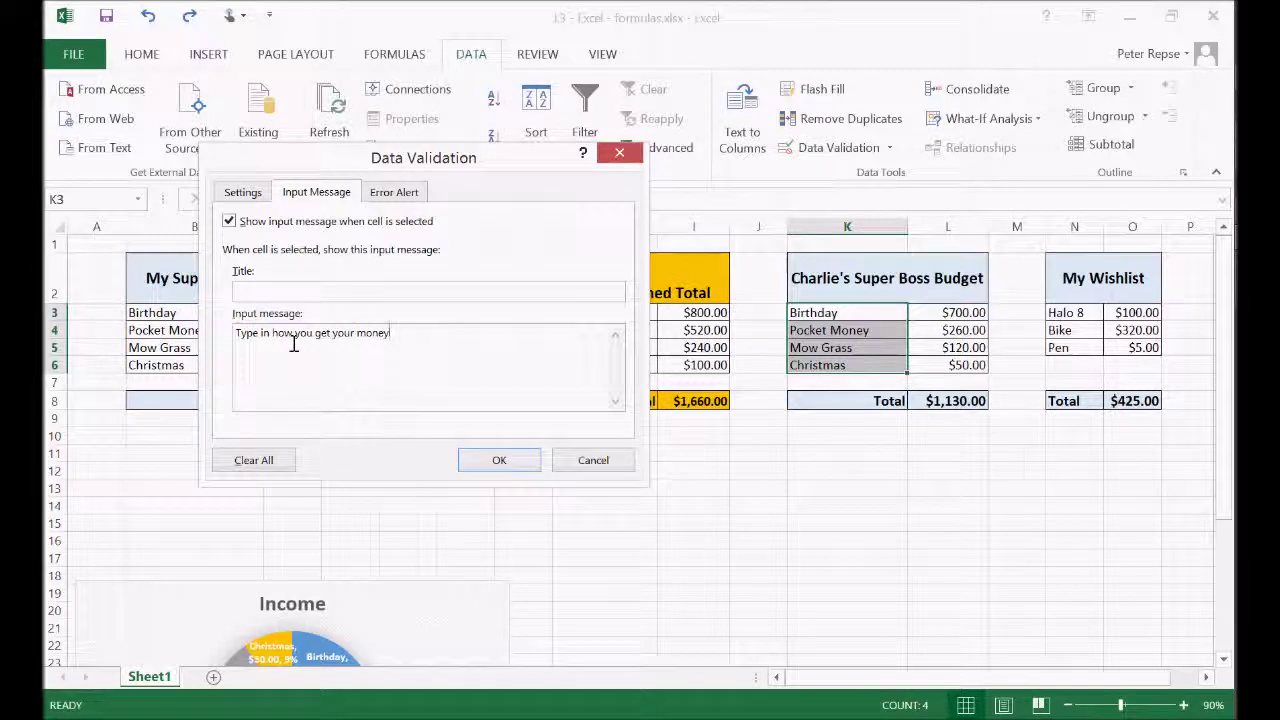
Restrict the K3:K6 entries to a text length between 1 and 25.
left_click(240, 192)
left_click_drag(325, 158, 466, 137)
left_click(503, 243)
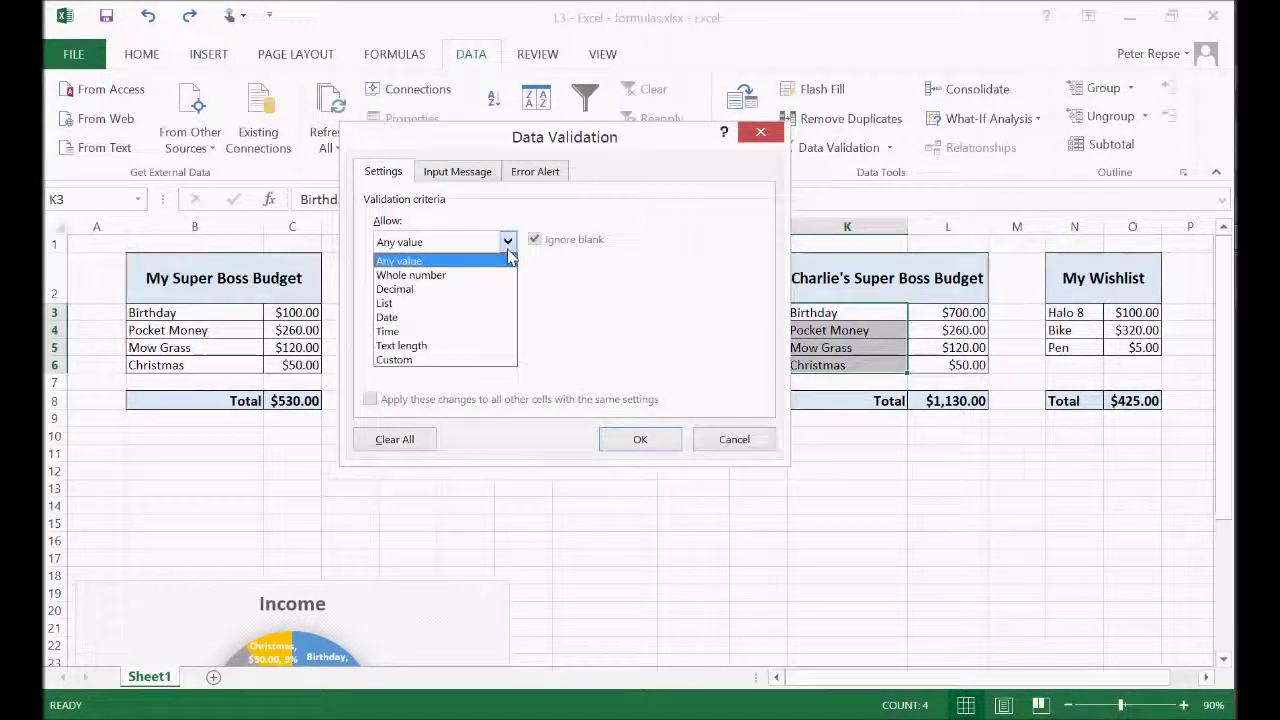
left_click(409, 345)
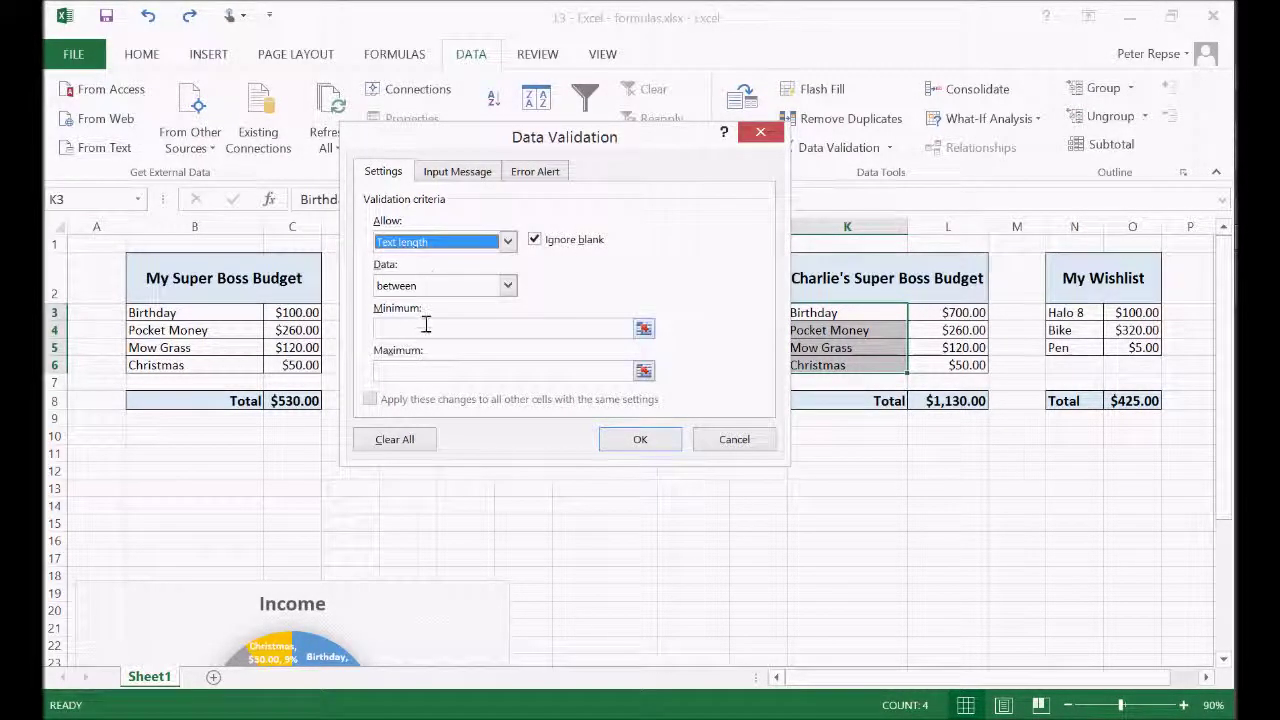
left_click(409, 329)
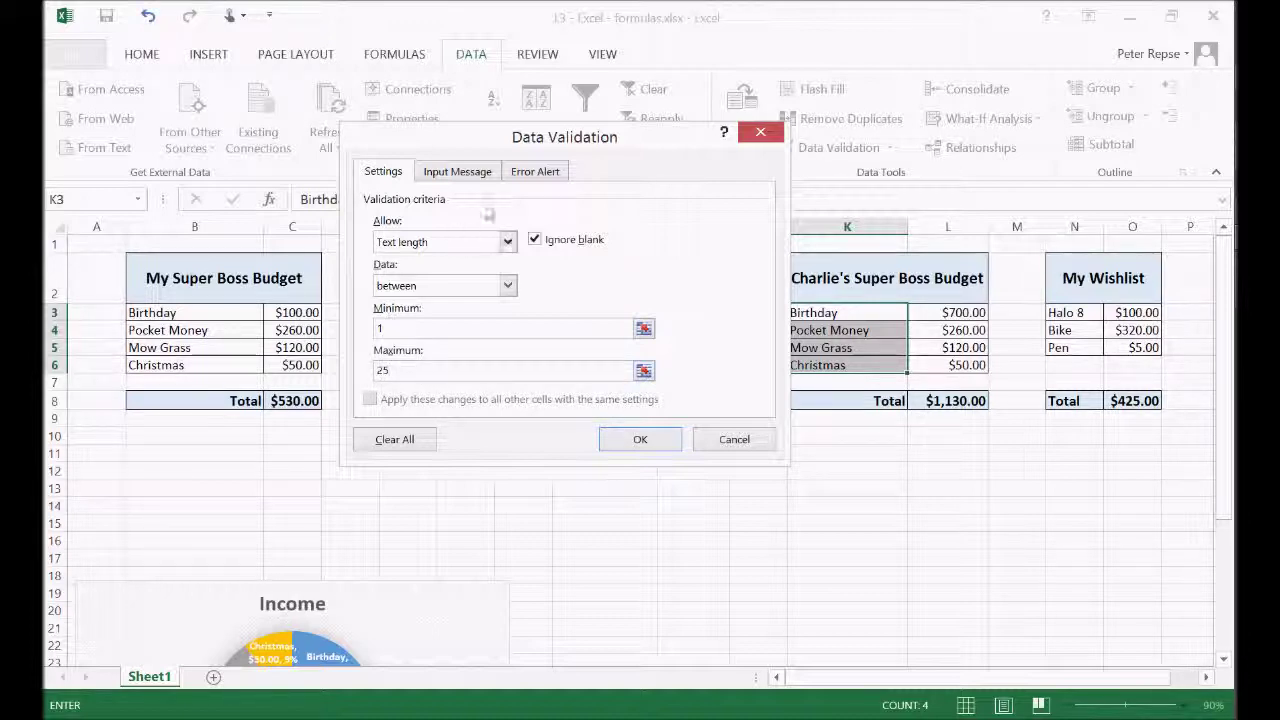
Set the error message to the budget owner's first name followed by "! Too many letters!" and apply the K3:K6 validation.
left_click(543, 174)
left_click(598, 342)
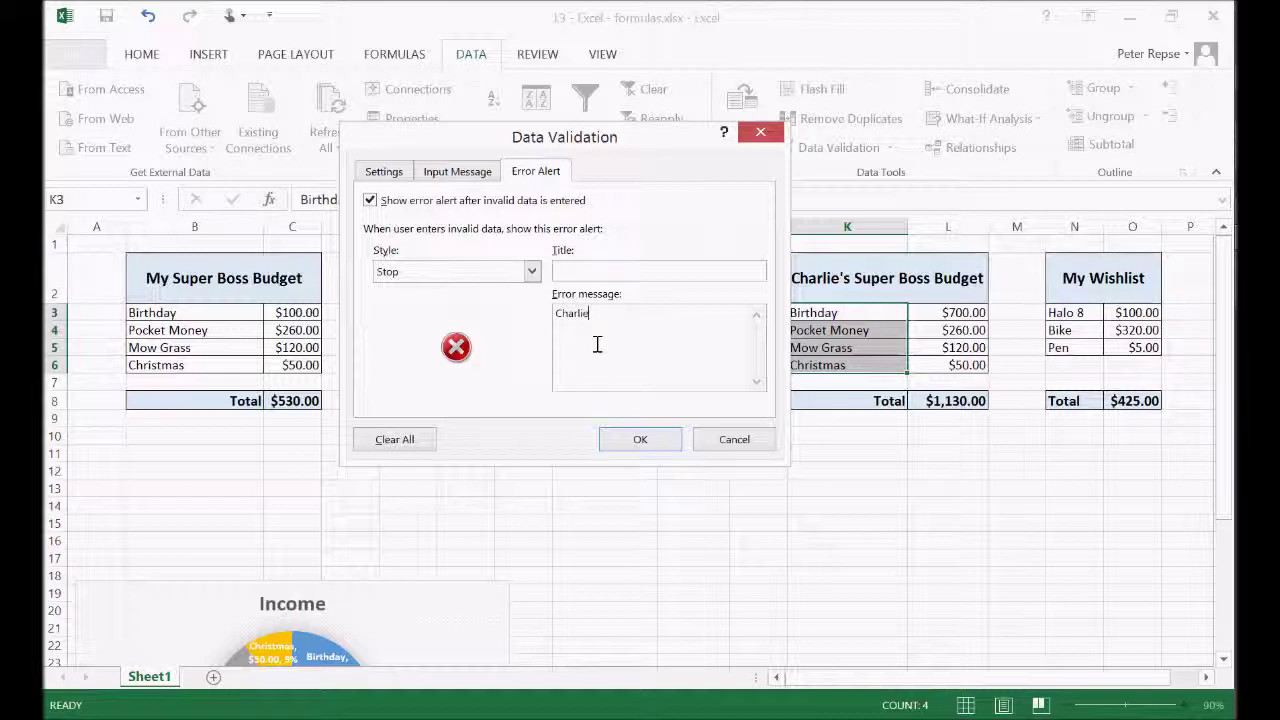
type("Charlie! Too many letters!")
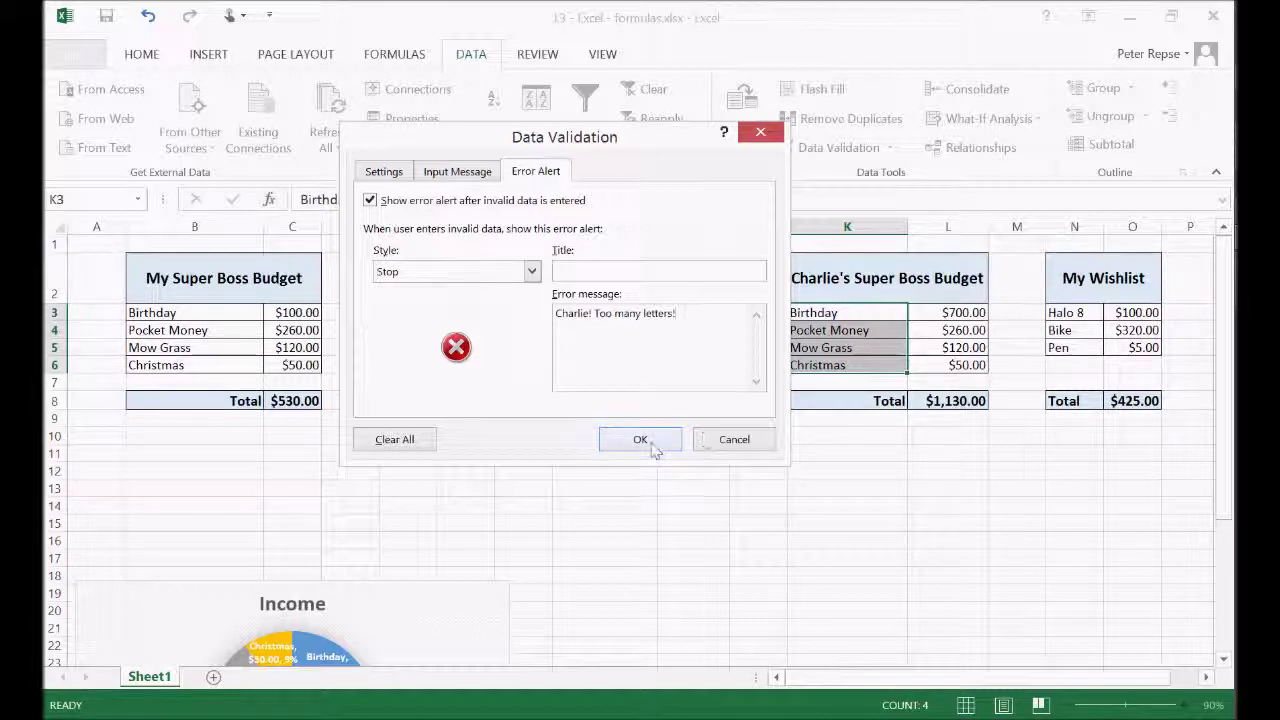
left_click(468, 176)
left_click(531, 174)
left_click(383, 171)
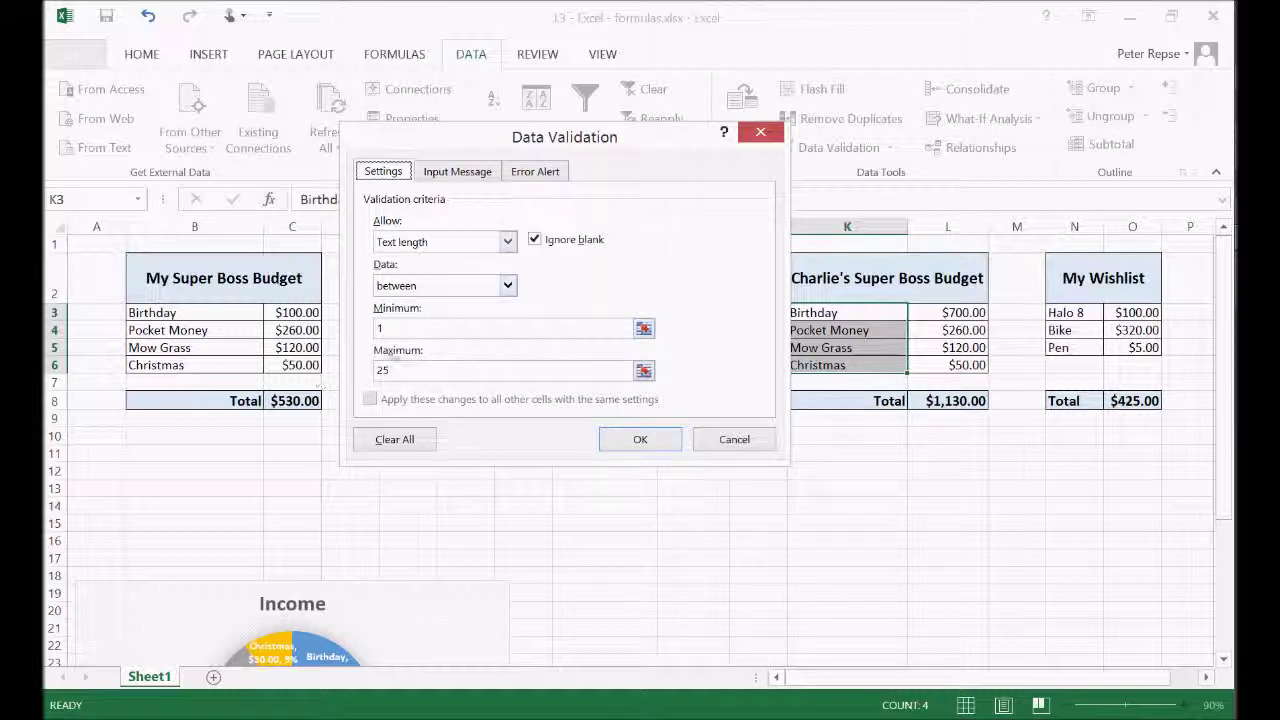
left_click(640, 439)
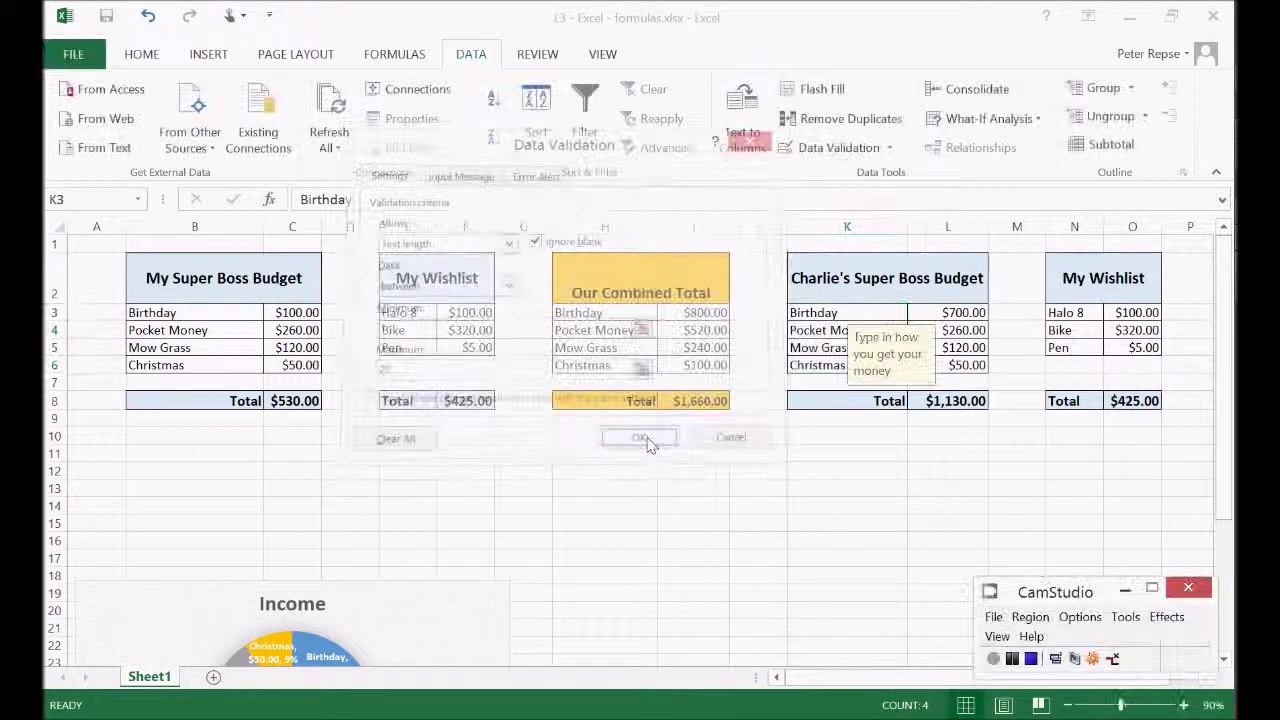
Check the input message on the income source cells K3 and K4.
left_click(1010, 345)
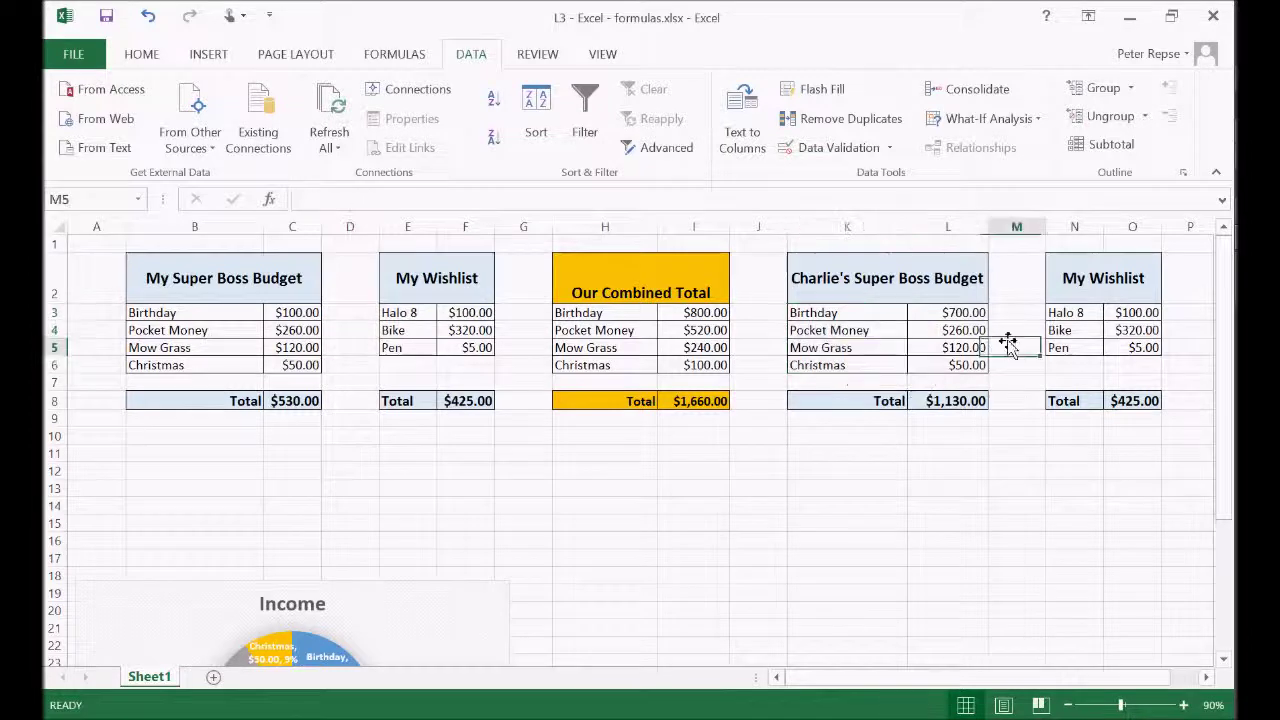
left_click(886, 313)
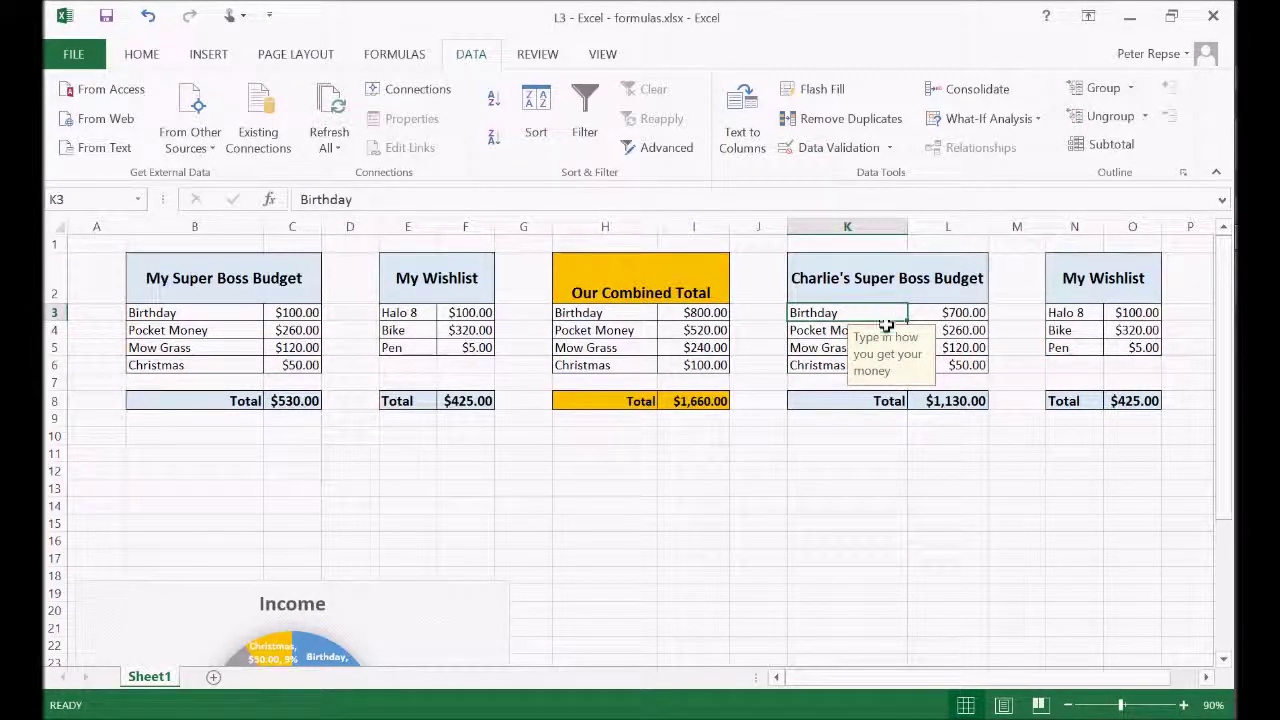
left_click(998, 397)
left_click(886, 329)
left_click(1003, 333)
Test the text length limit by trying an overly long random string in cell K3, and cancel the entry.
left_click(891, 313)
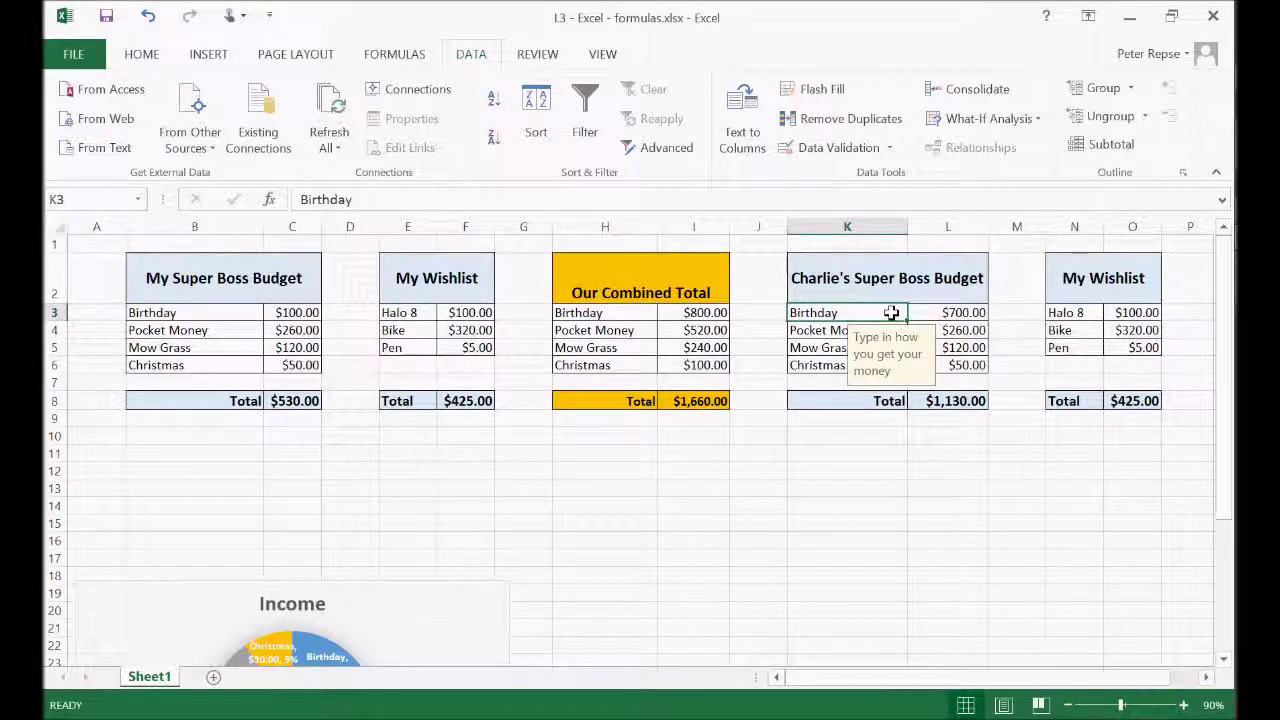
type("sdfigjusdh'gfiujasdghfguijhasduifghjasoyufghj")
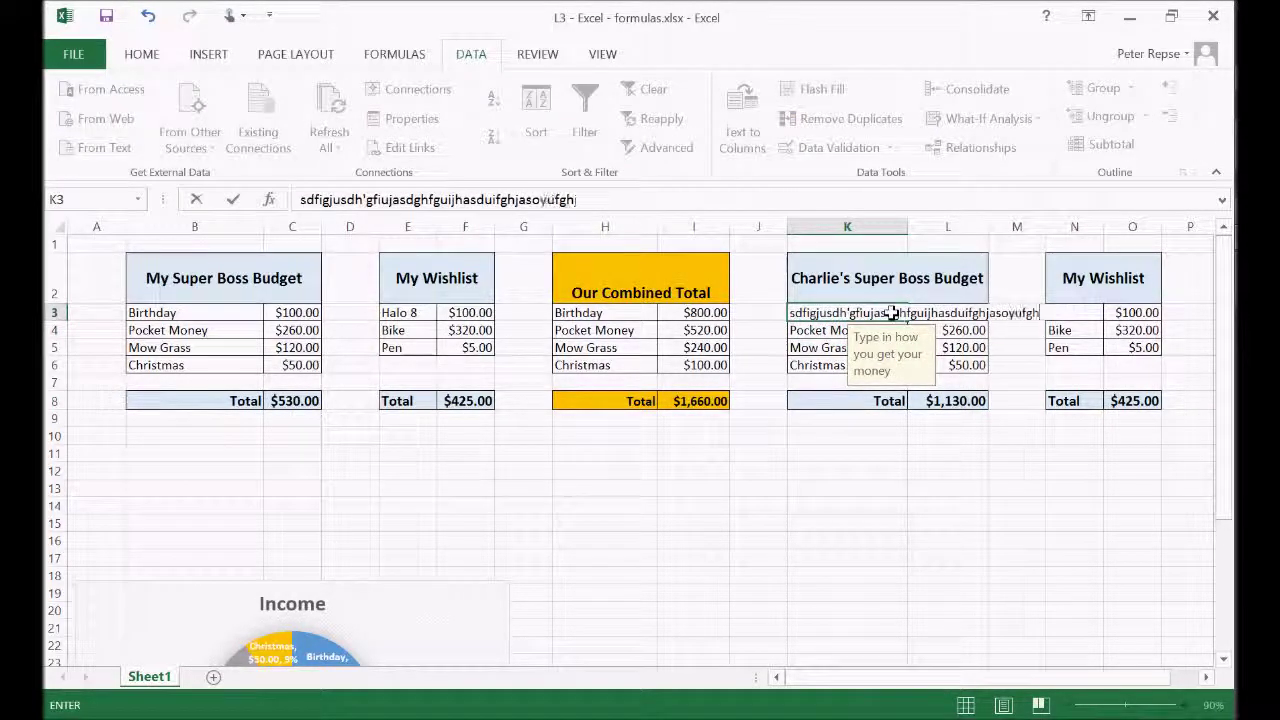
key("BackSpace")
type("oais'dfghoiuh")
key("Return")
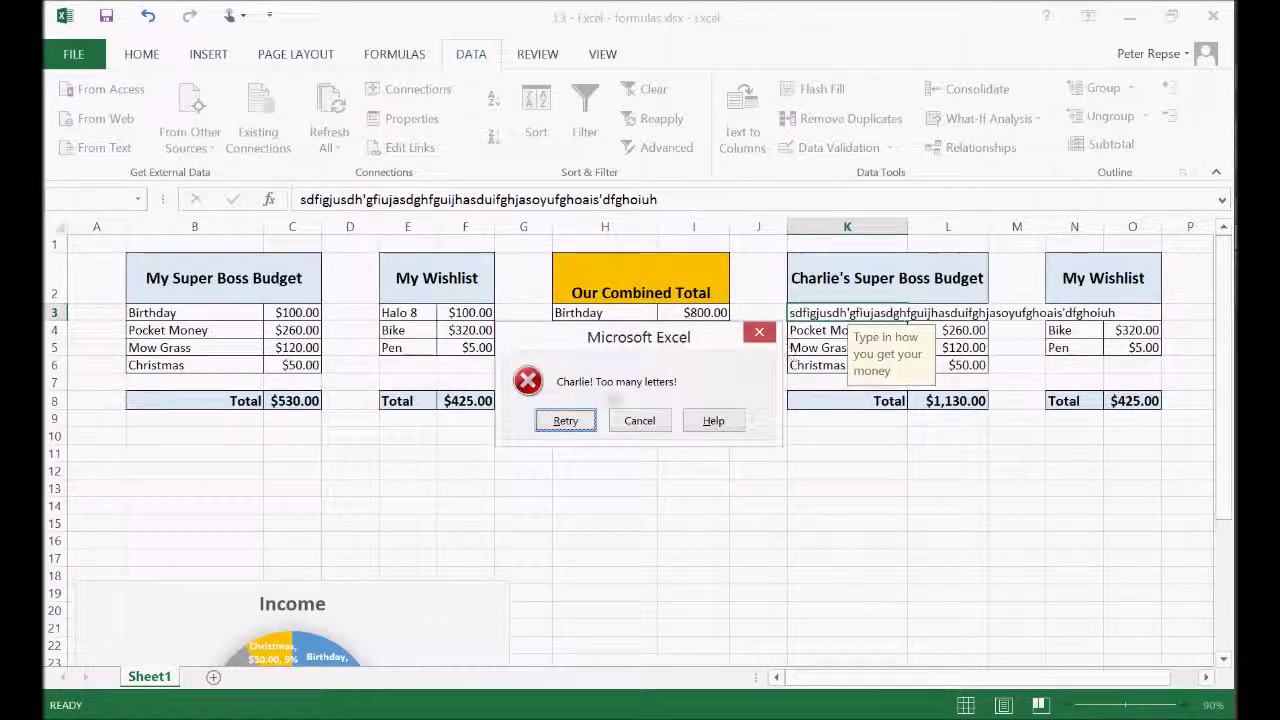
left_click(640, 420)
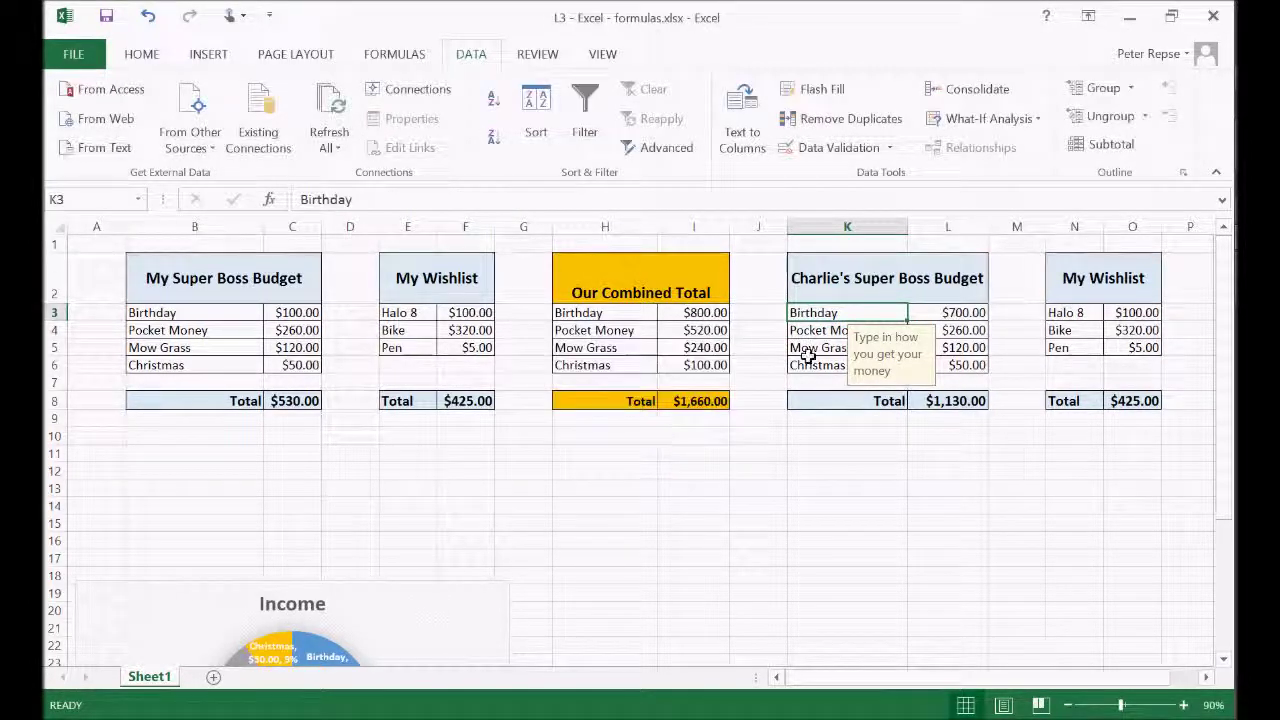
left_click(840, 449)
left_click(846, 312)
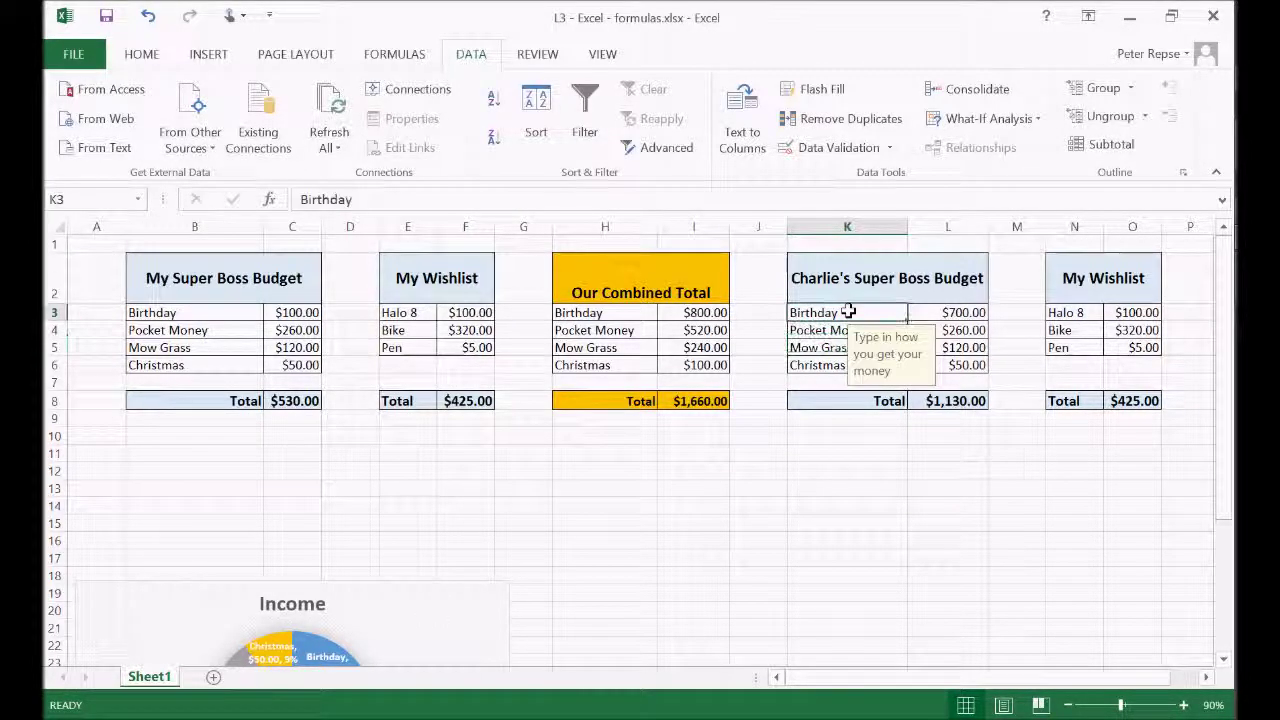
left_click(966, 309)
left_click_drag(966, 309, 971, 363)
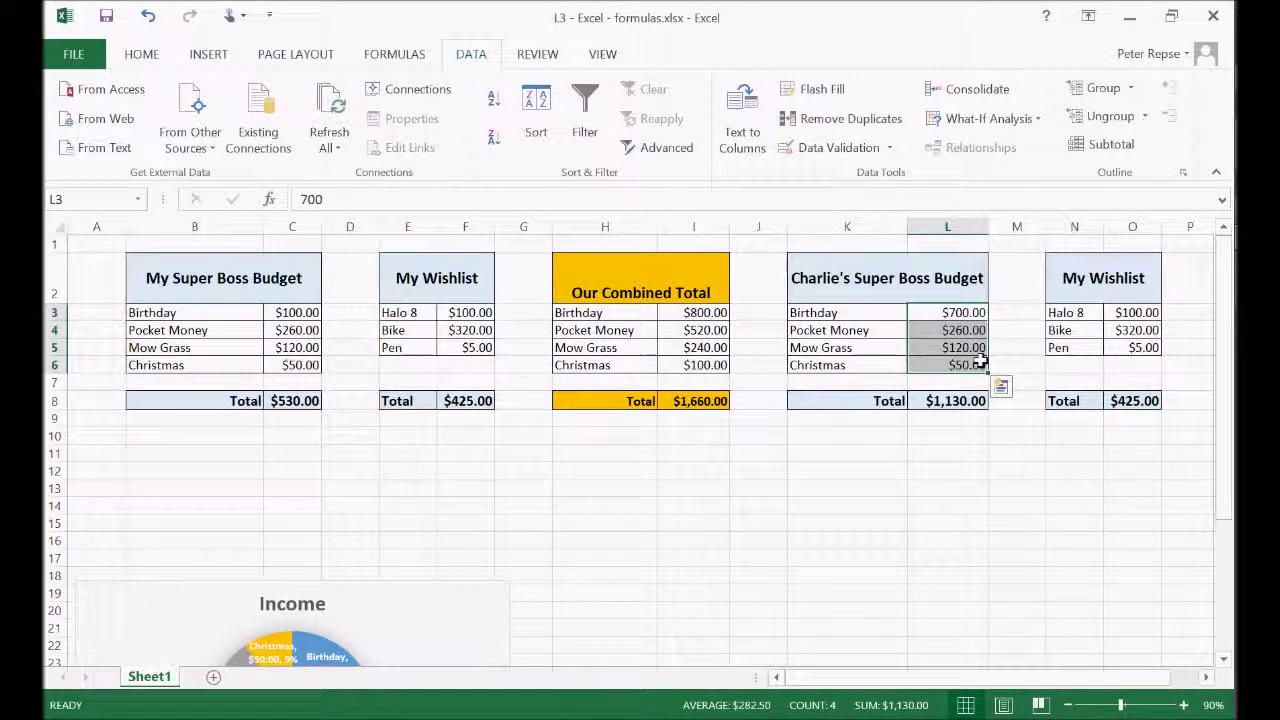
left_click(1012, 659)
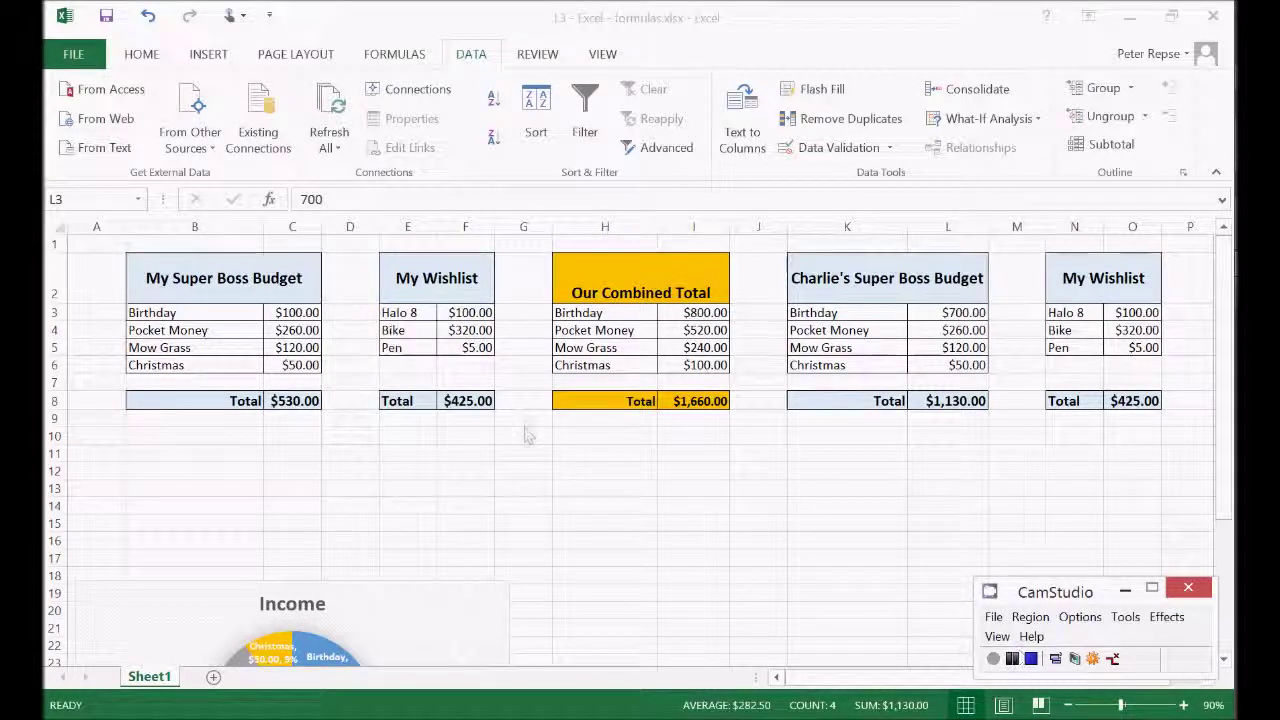
left_click(641, 427)
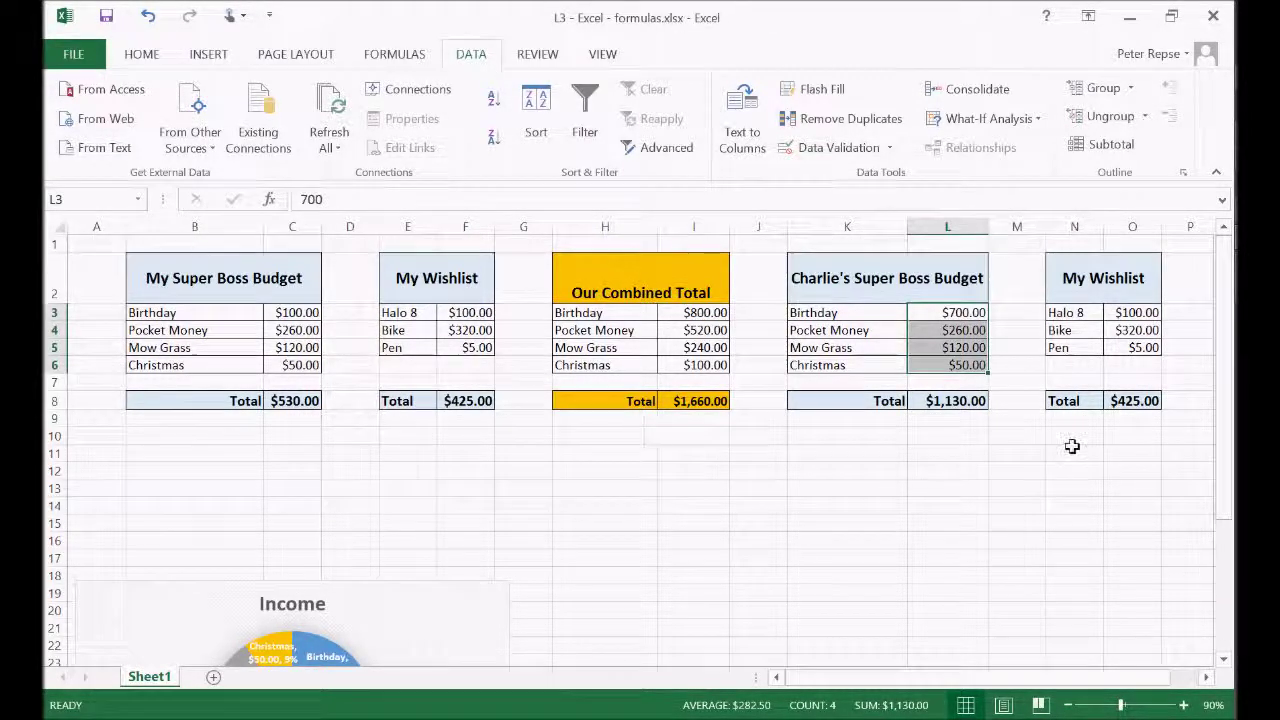
left_click(1072, 446)
left_click_drag(963, 313, 957, 364)
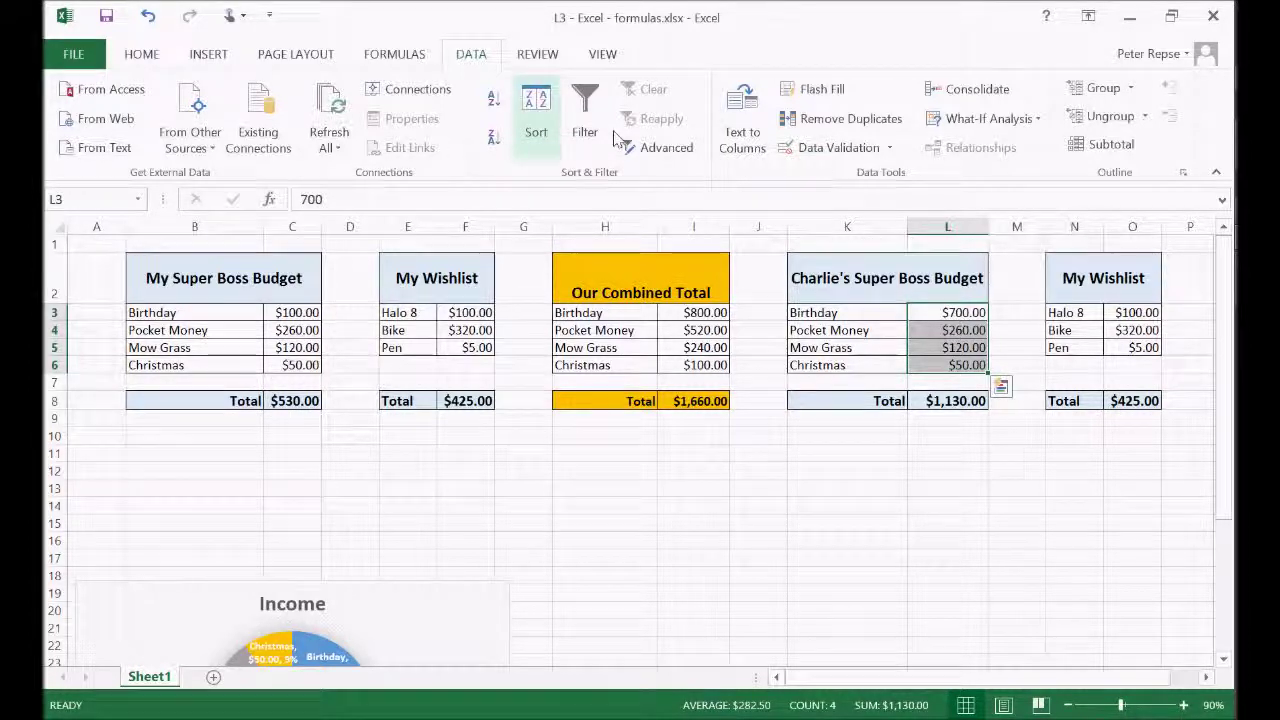
left_click(1110, 717)
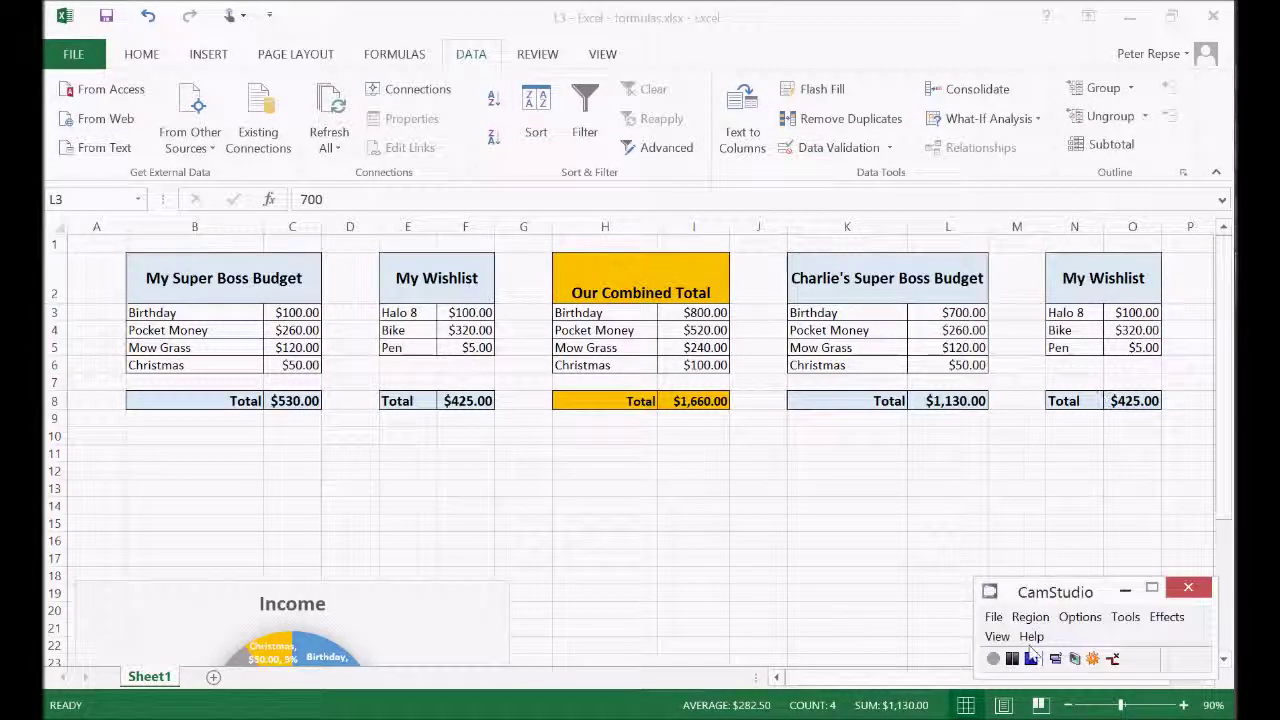
left_click(1033, 659)
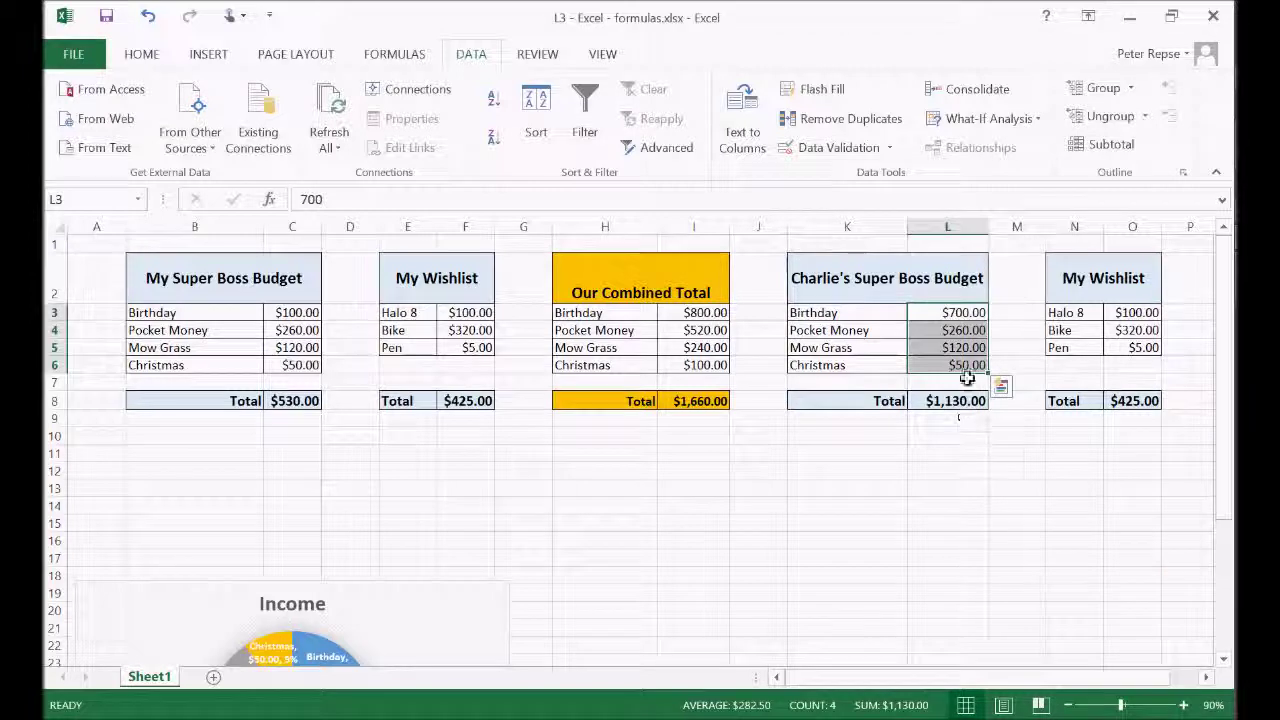
left_click(1074, 365)
left_click_drag(949, 314, 956, 366)
key("alt+Tab")
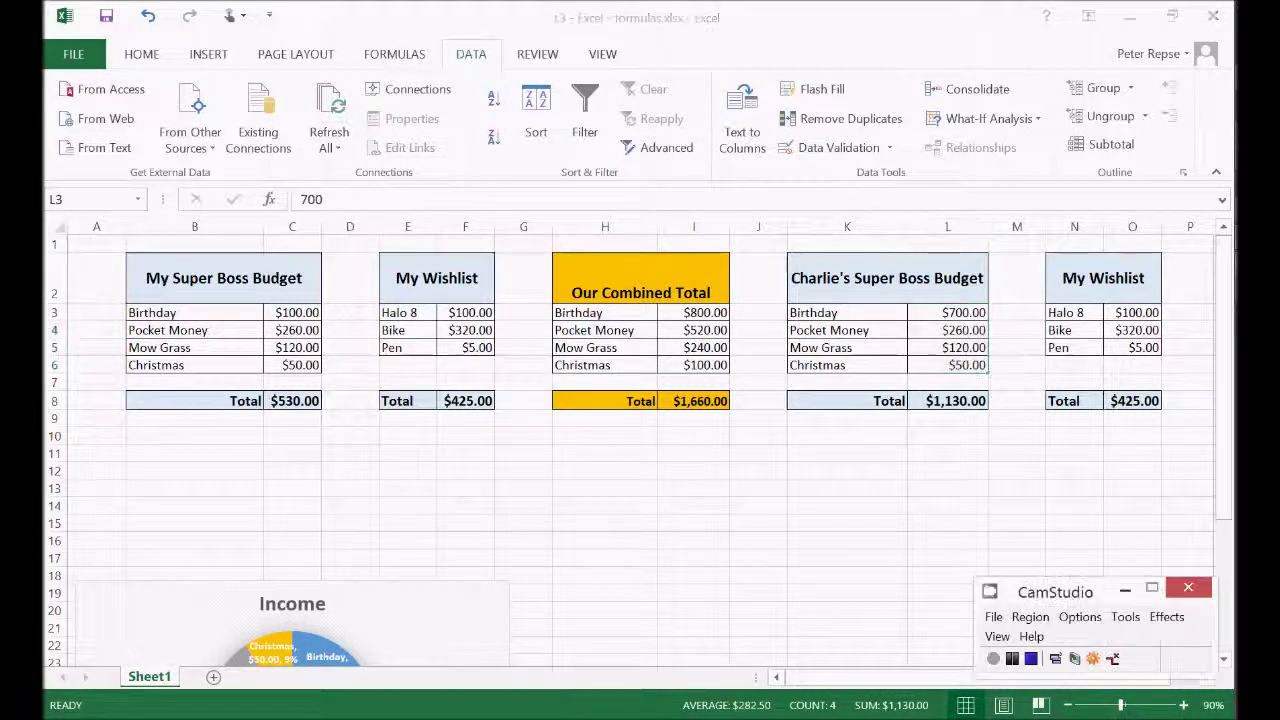
left_click(1012, 659)
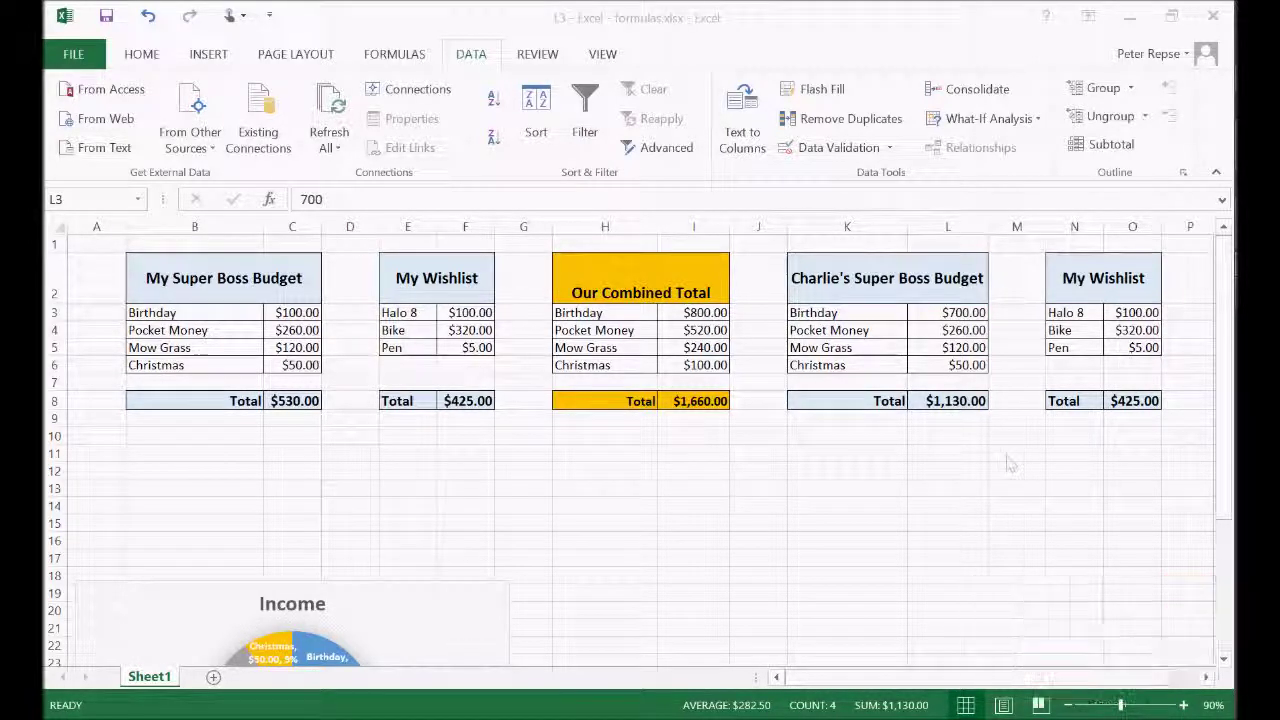
left_click(1058, 347)
Start a data validation rule for amounts L3:L6 with the input message "Type in how much money you get".
left_click_drag(958, 310, 958, 364)
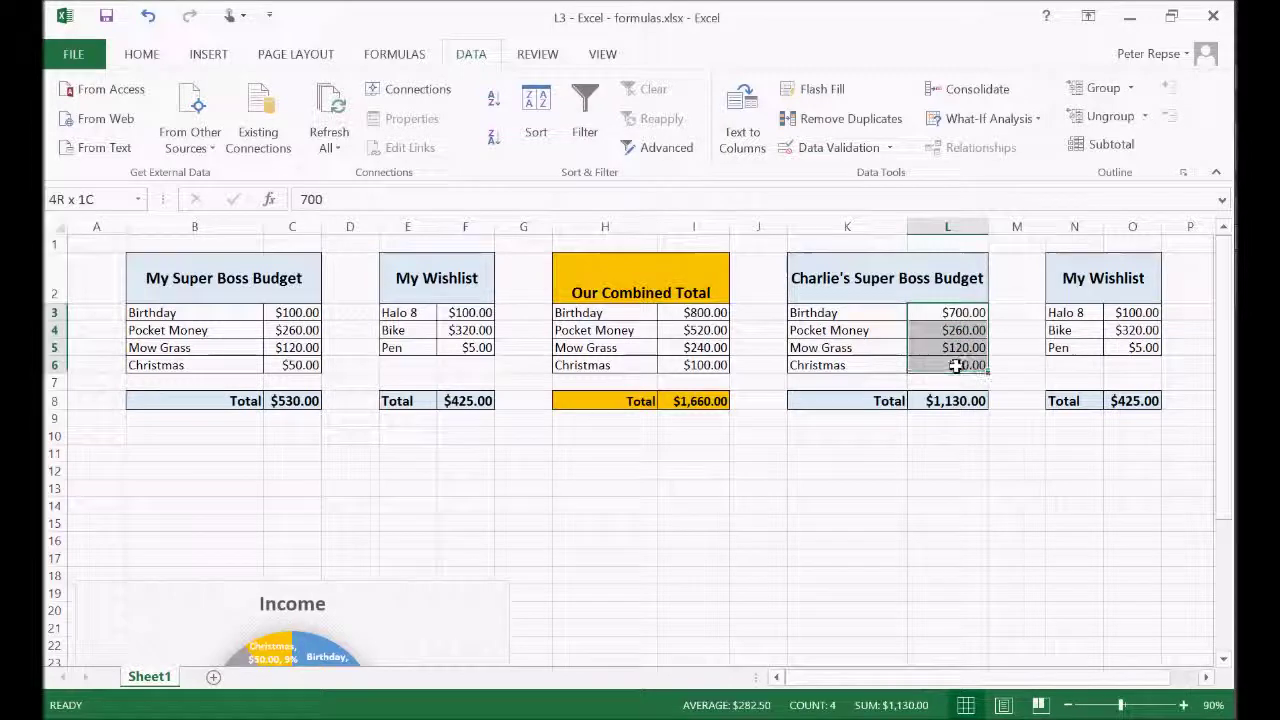
left_click(868, 150)
left_click_drag(580, 140, 455, 137)
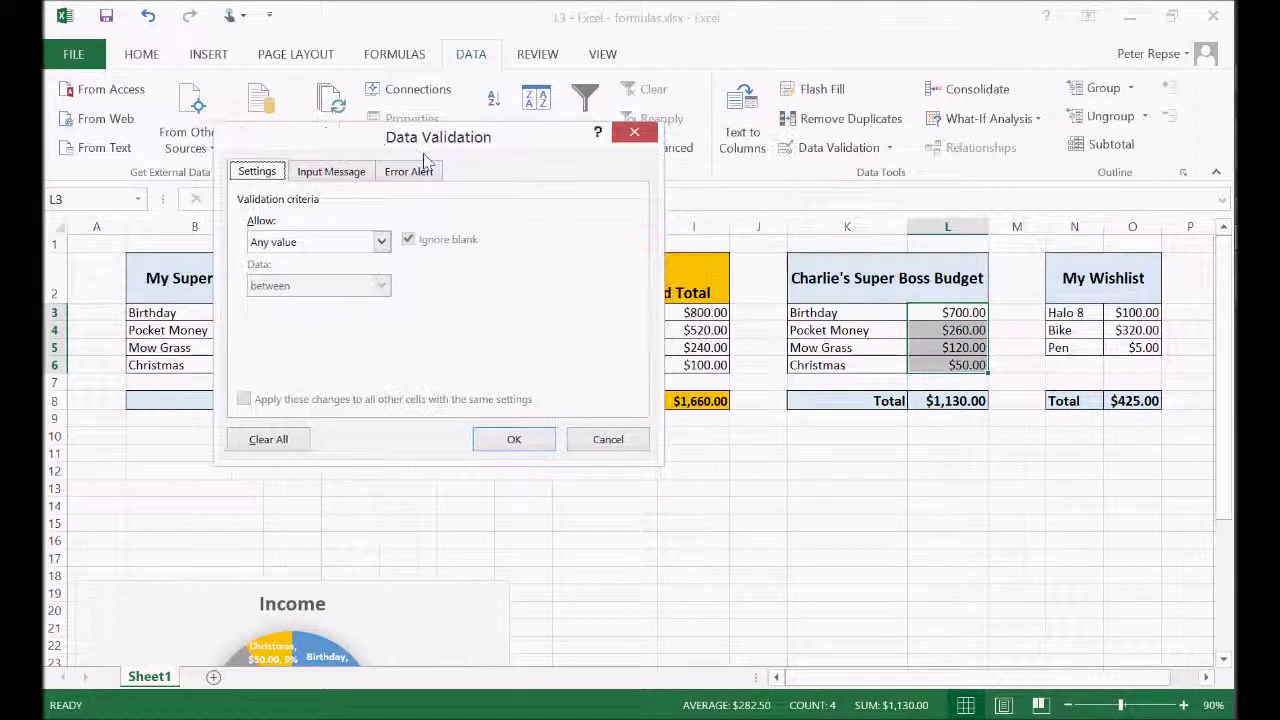
left_click(331, 171)
left_click(306, 322)
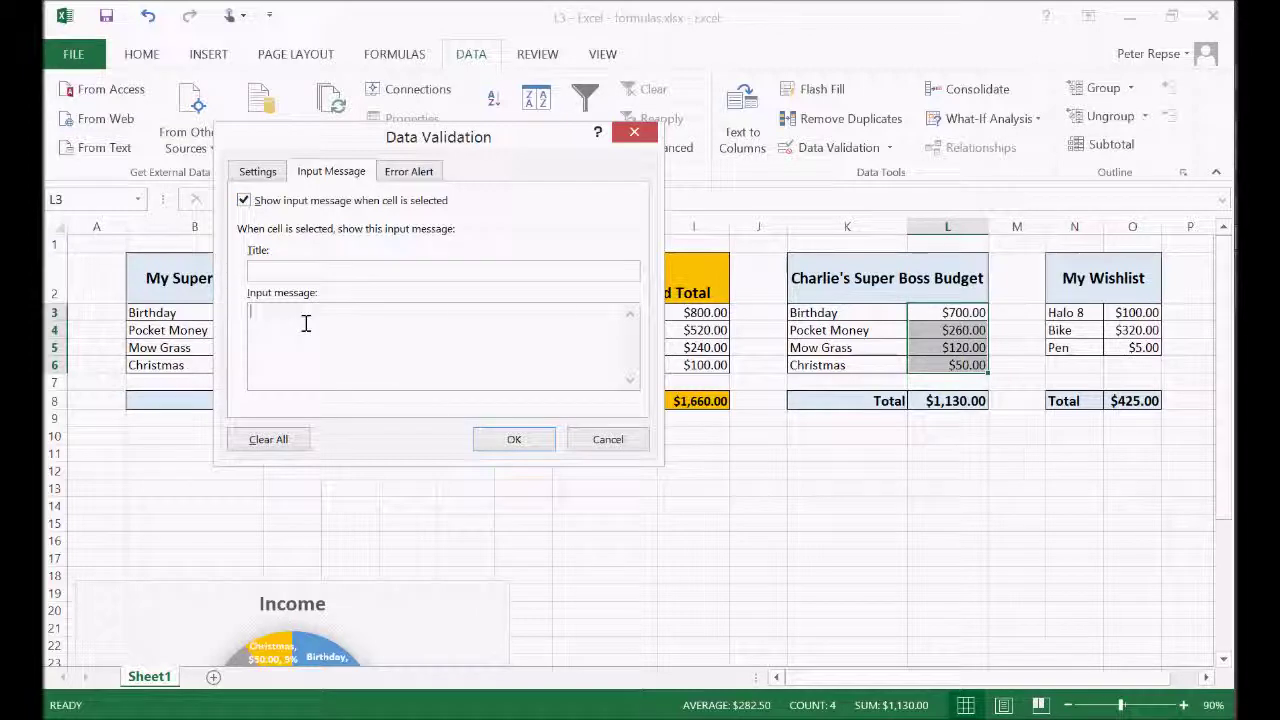
type("Type in how much money you get")
Allow only decimal numbers in L3:L6, with the between condition, a minimum of 0.05 and a maximum limit.
left_click(410, 172)
left_click(488, 341)
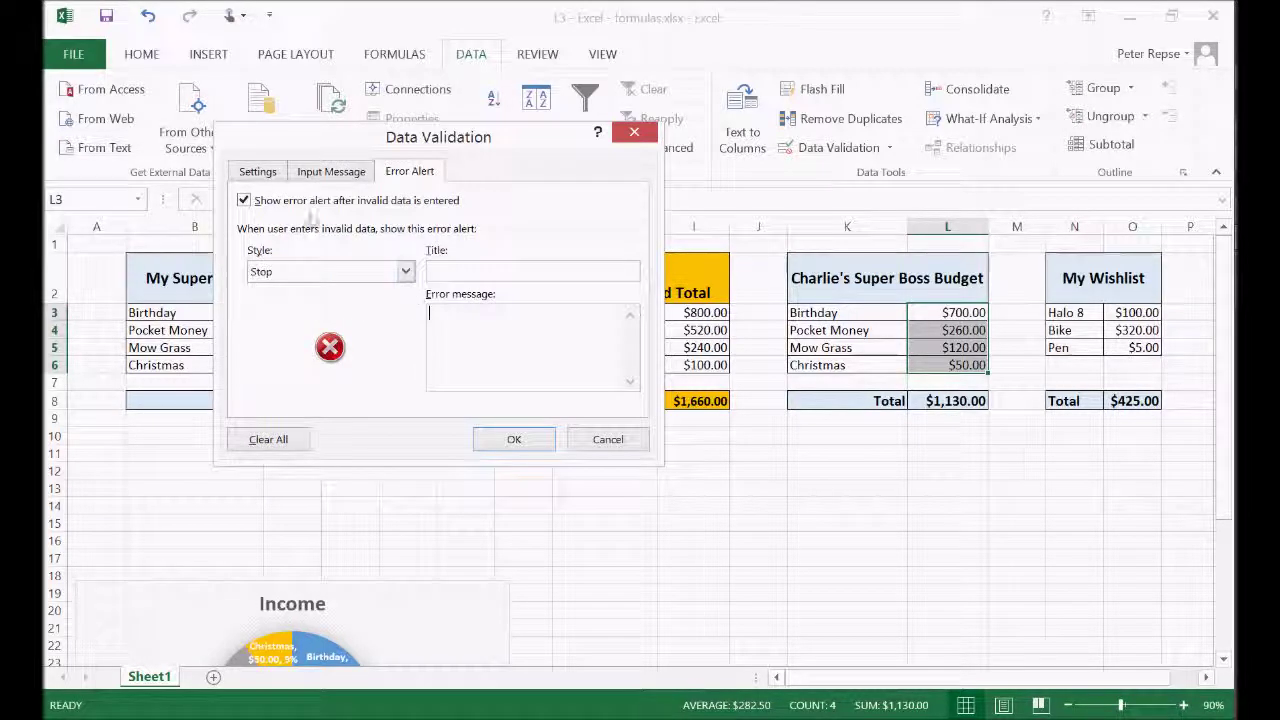
left_click(257, 171)
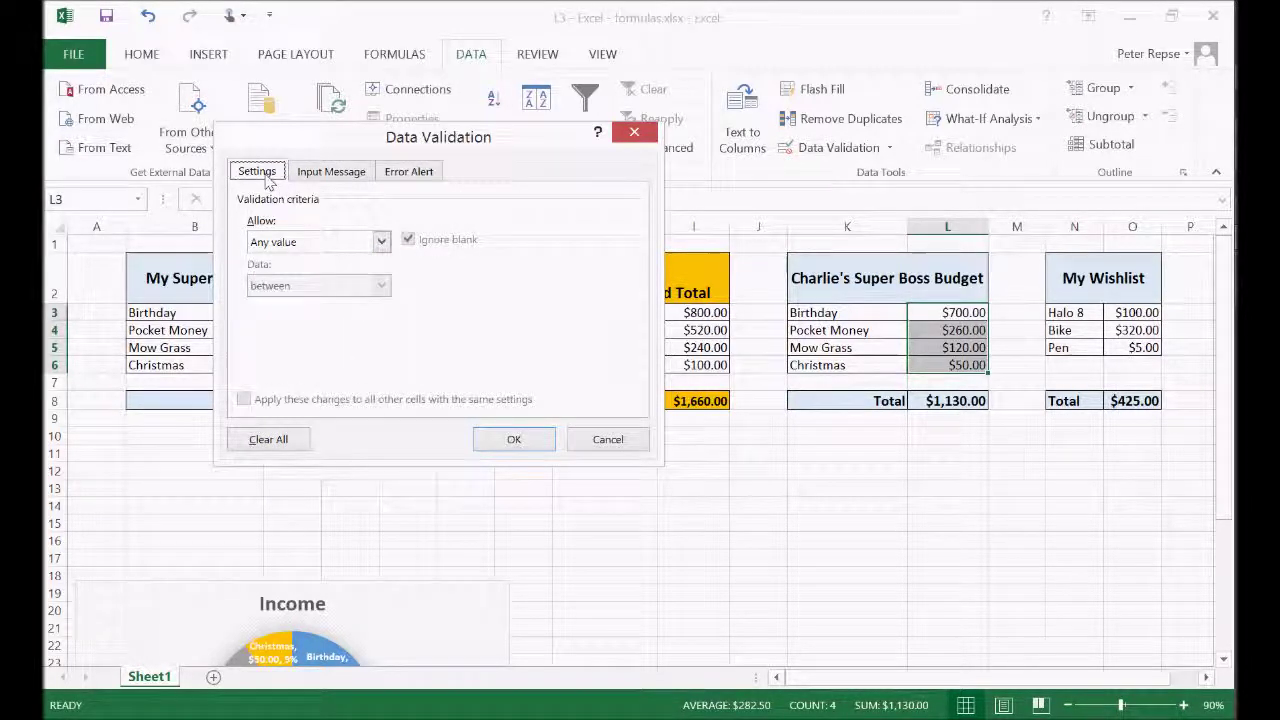
left_click(381, 243)
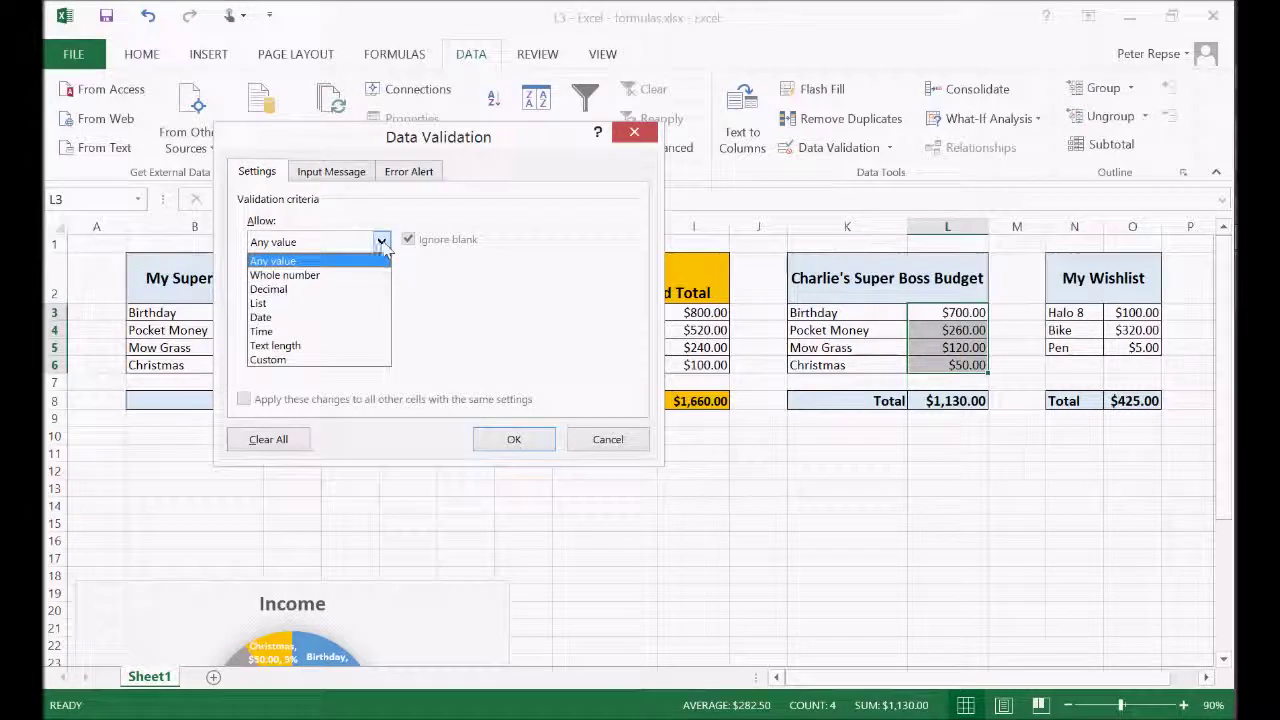
left_click(297, 290)
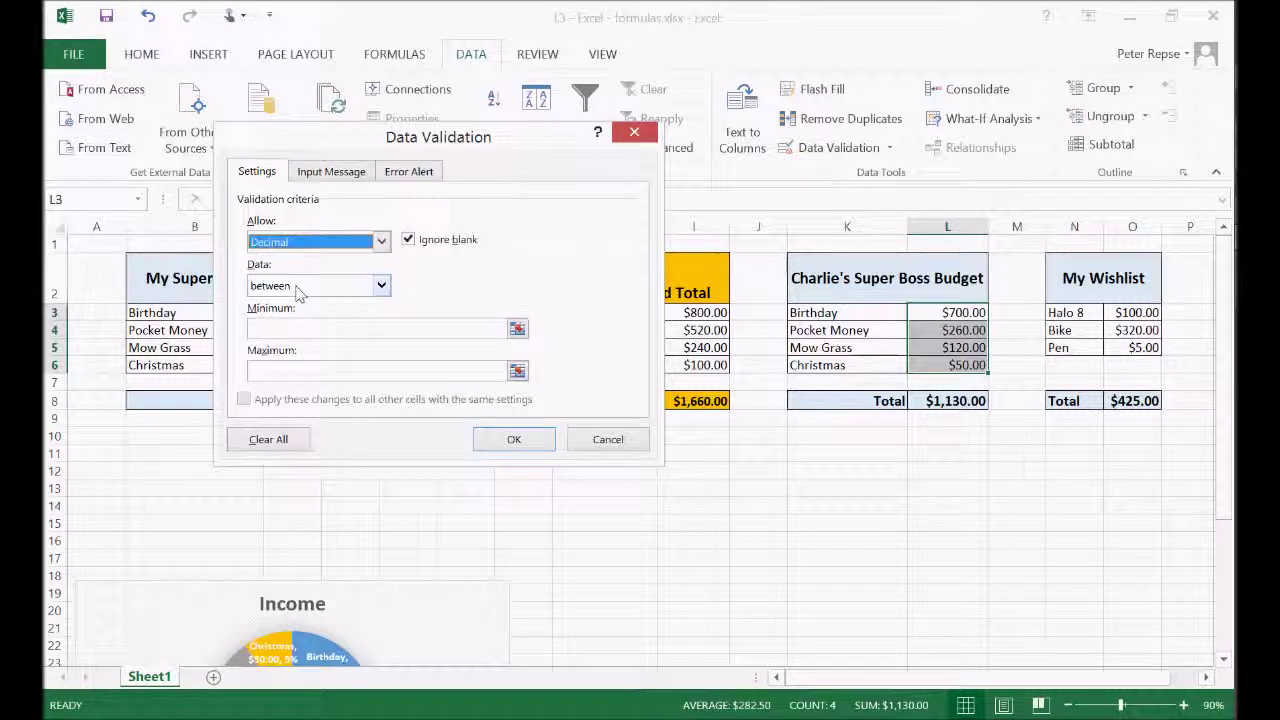
left_click(316, 331)
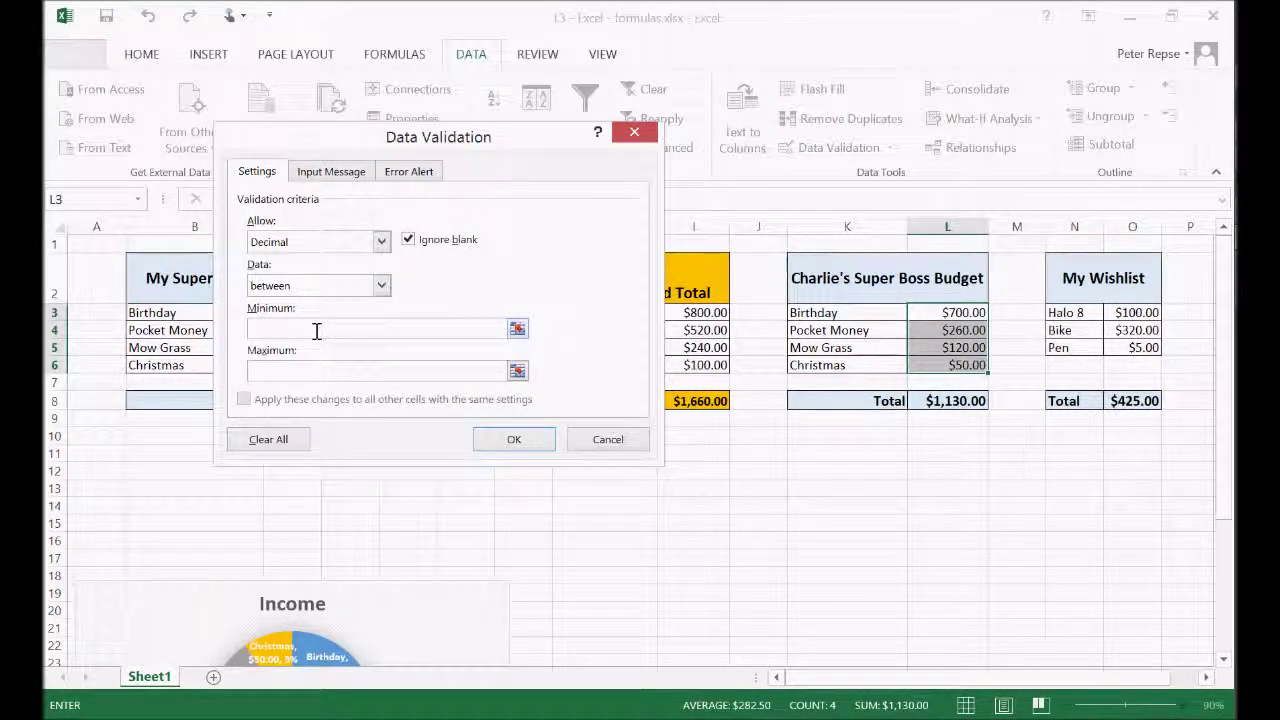
type("0.05")
left_click(291, 372)
type("10")
Set the error message to "Dream on" followed by the budget owner's first name and "!", and apply the L3:L6 validation.
left_click(336, 172)
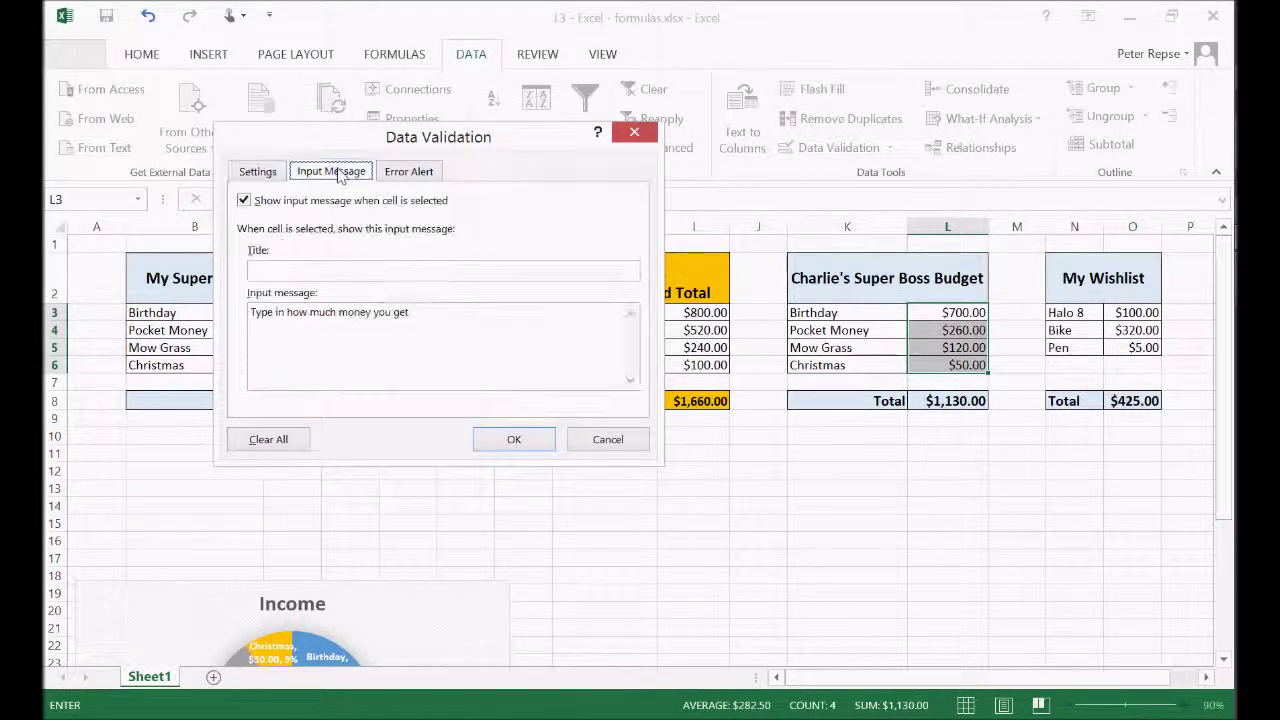
left_click(409, 172)
left_click(476, 329)
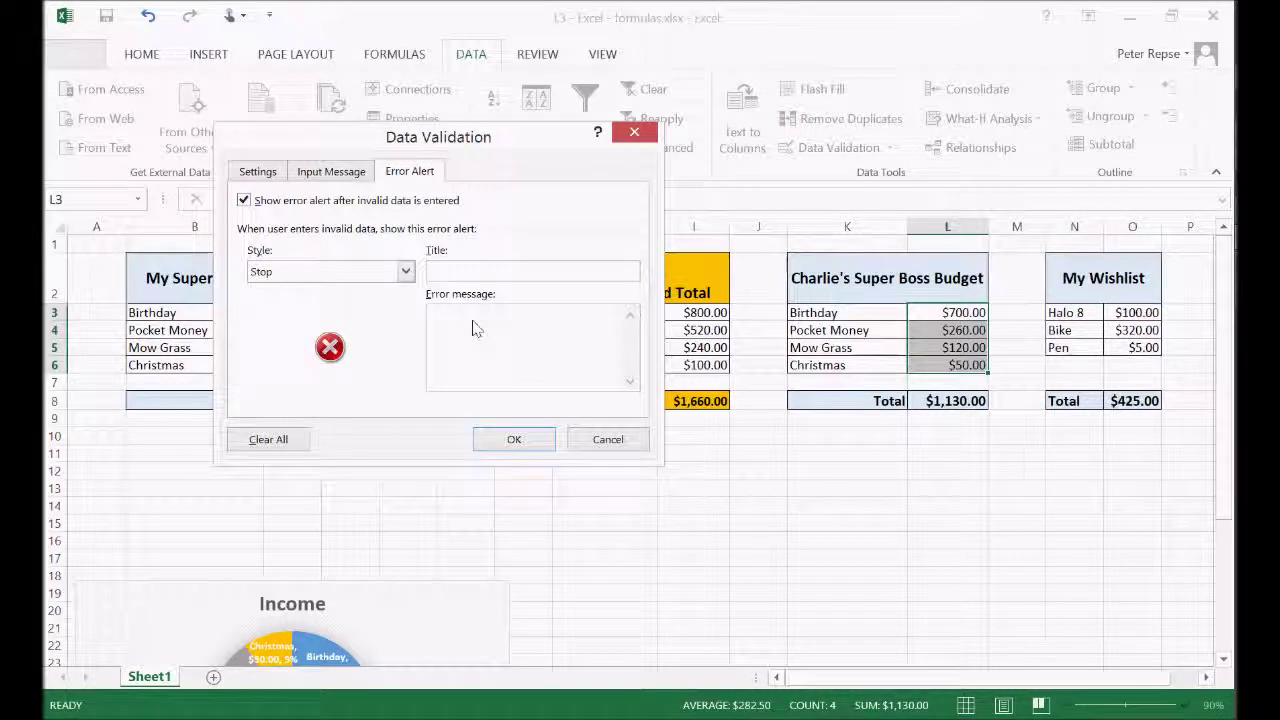
type("Dream on Char")
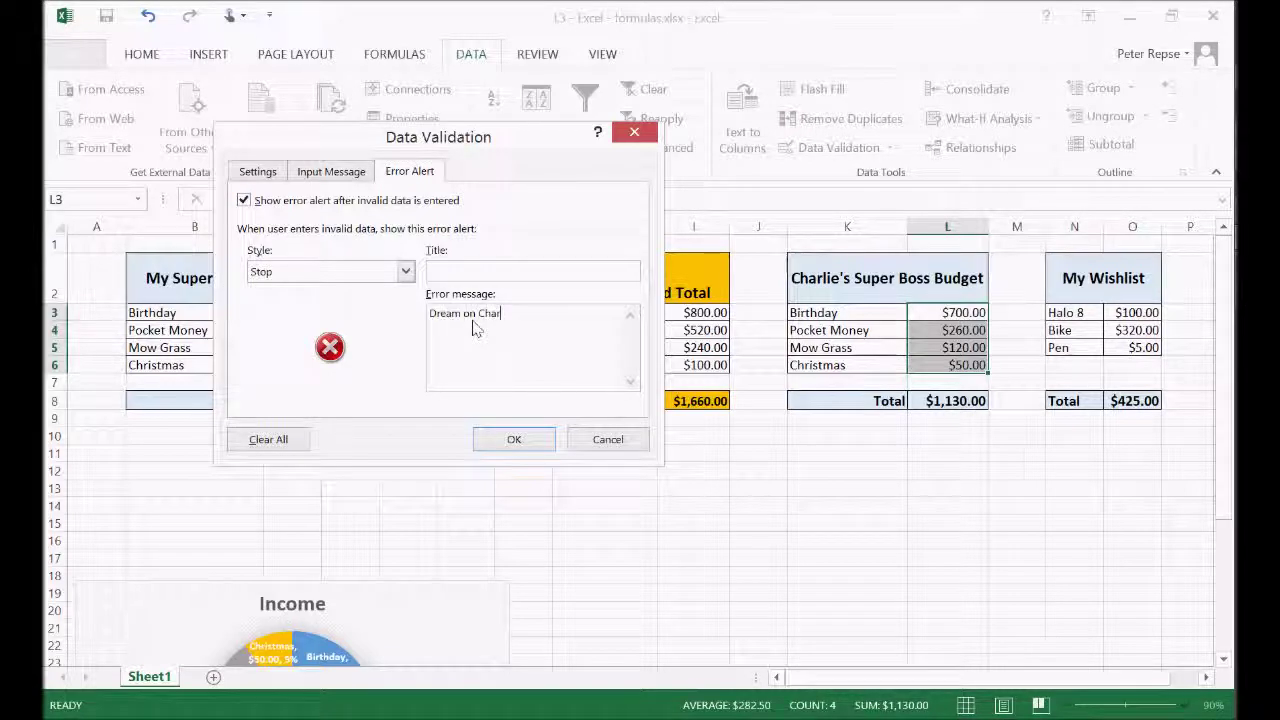
type("lie!")
left_click(508, 441)
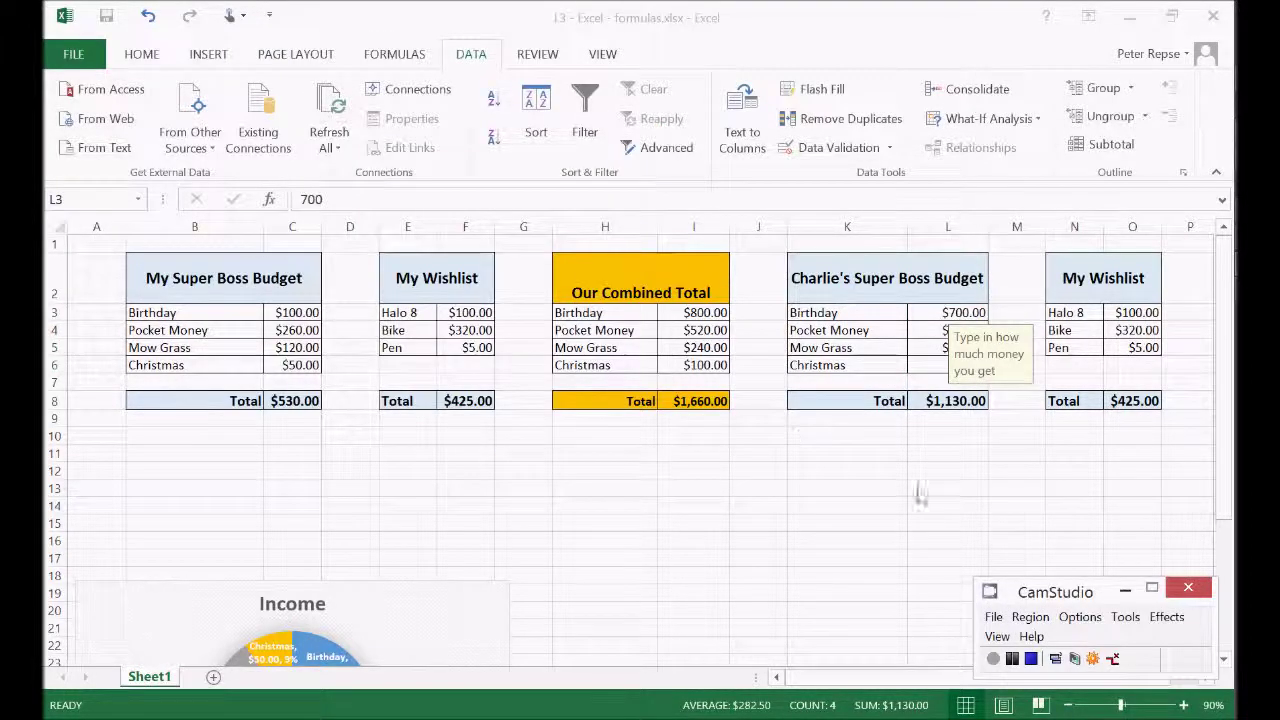
Check the input message on each of the amount cells L3 to L6.
left_click(995, 287)
left_click(968, 313)
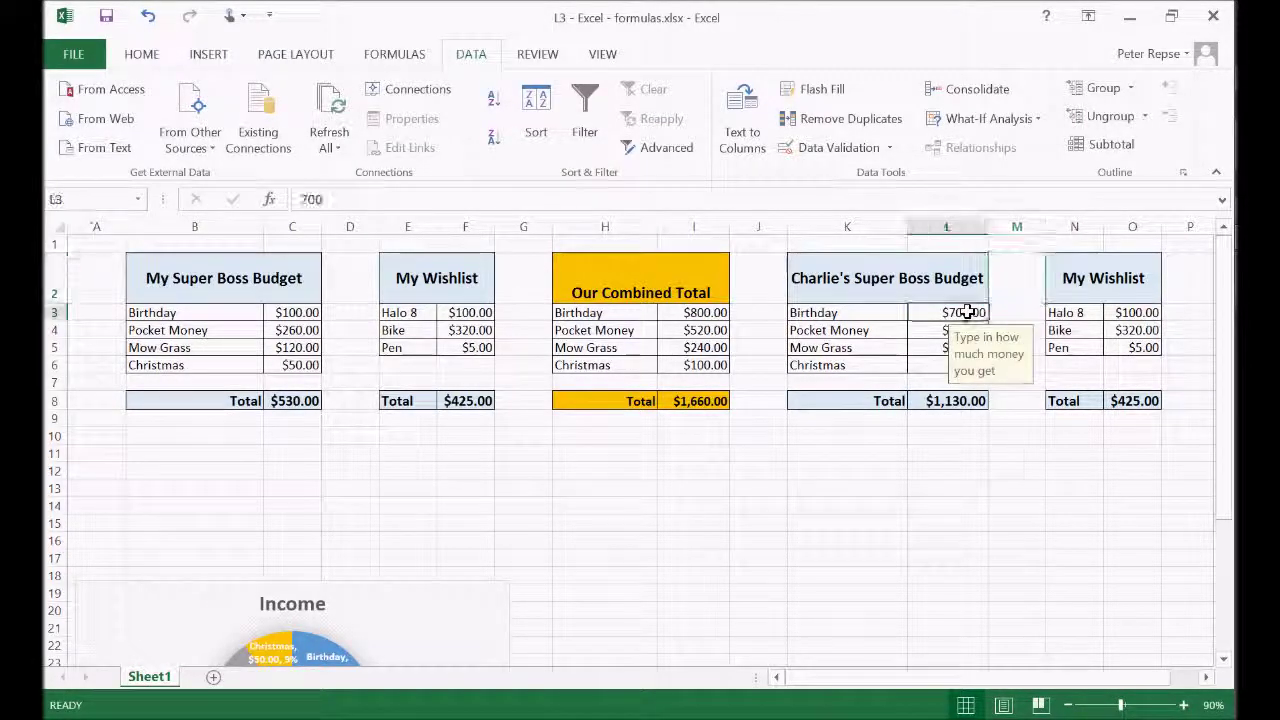
left_click(936, 330)
left_click(936, 347)
left_click(937, 364)
Test the lower amount limit in cell L3 by entering 0.05 and trying .03, and cancel the second entry.
left_click(965, 313)
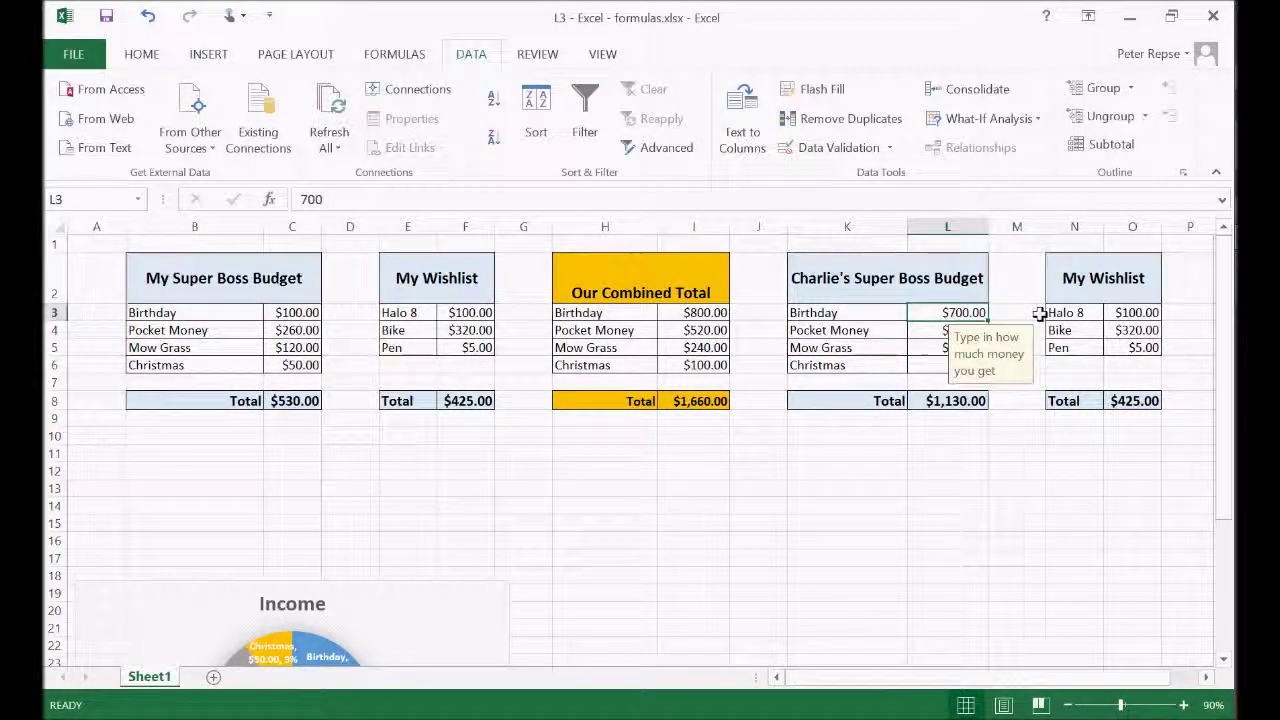
type("0.05")
key("Return")
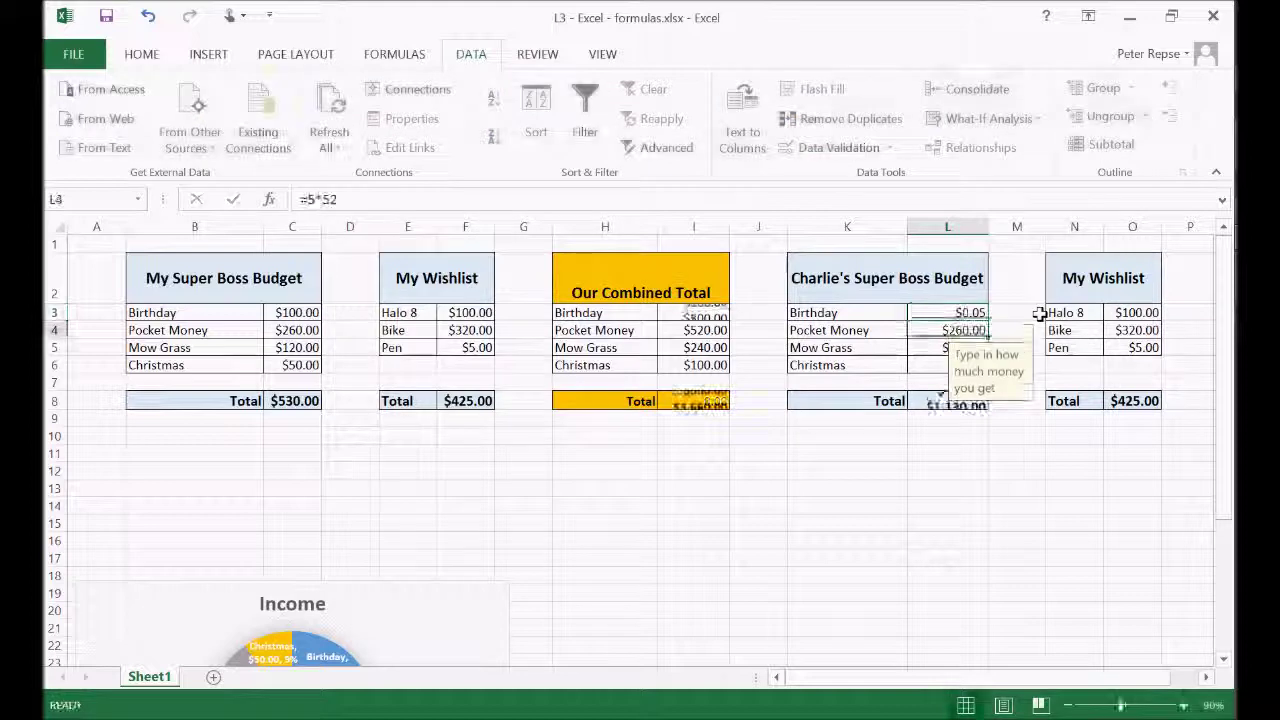
left_click(968, 313)
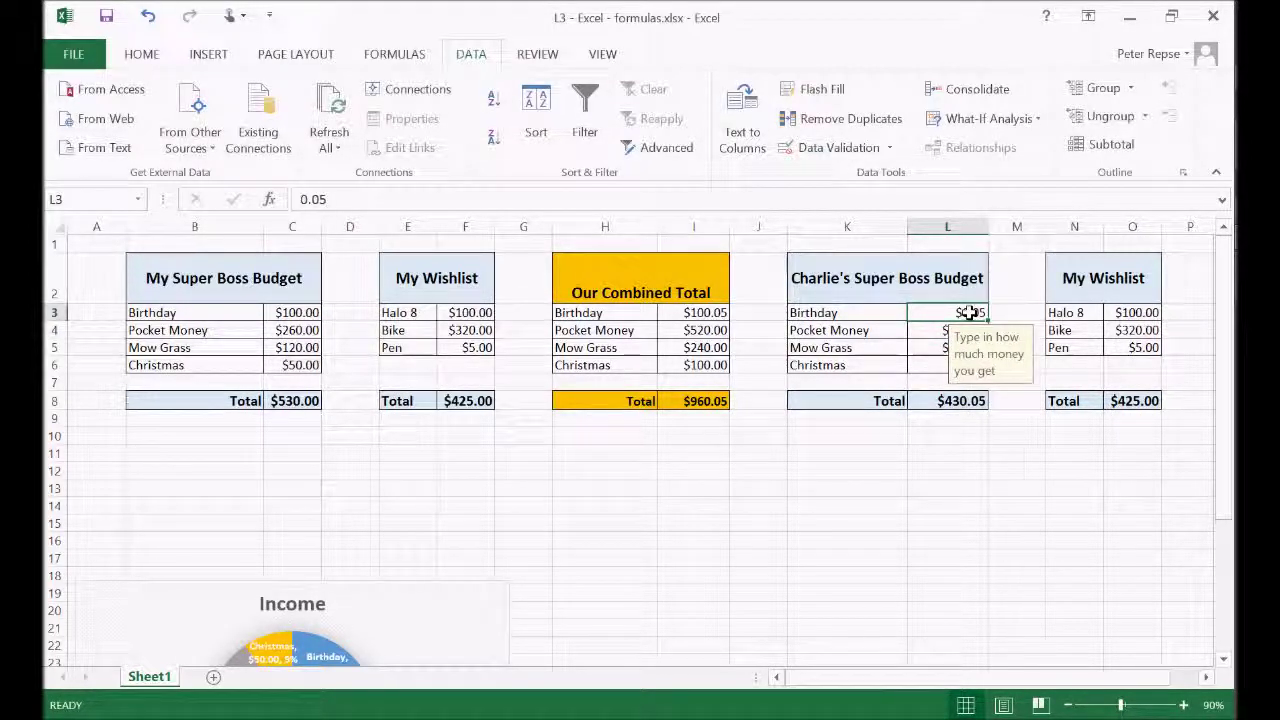
type(".03")
key("Return")
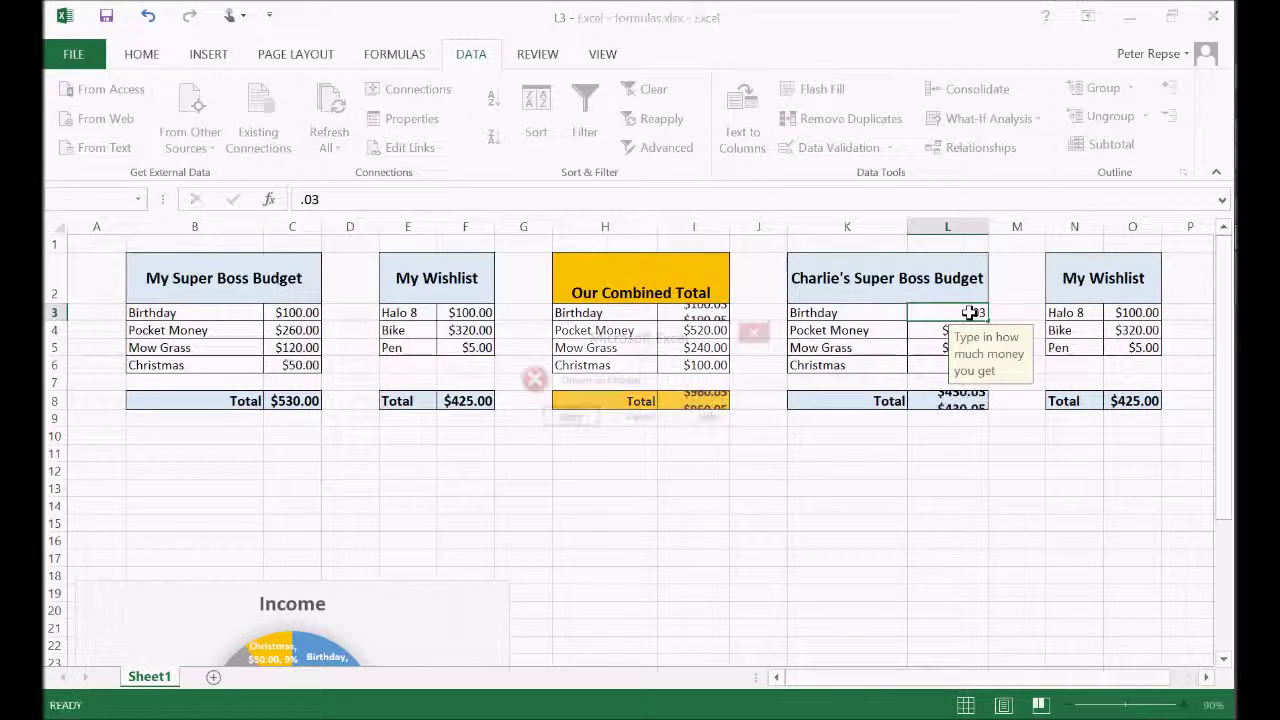
left_click(640, 420)
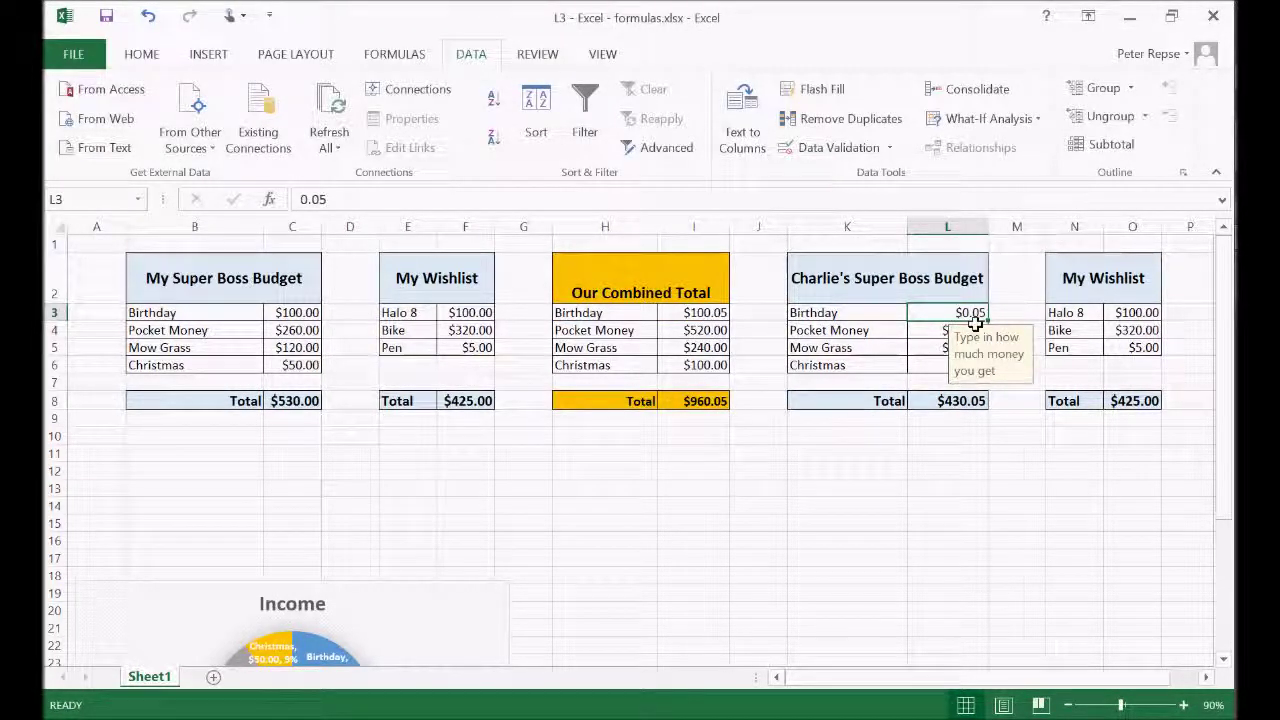
Test the upper amount limit in L3 by trying 10001, cancel the entry, and restore the amount to 700.
type("10001")
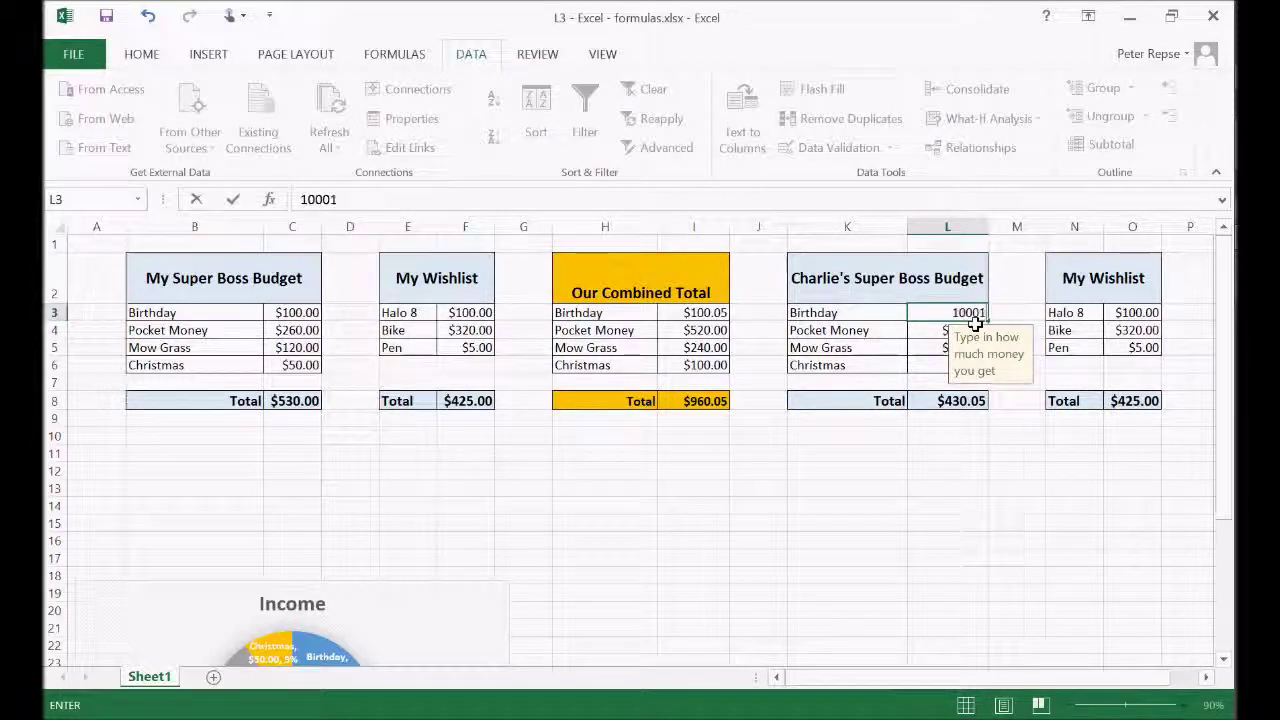
key("Return")
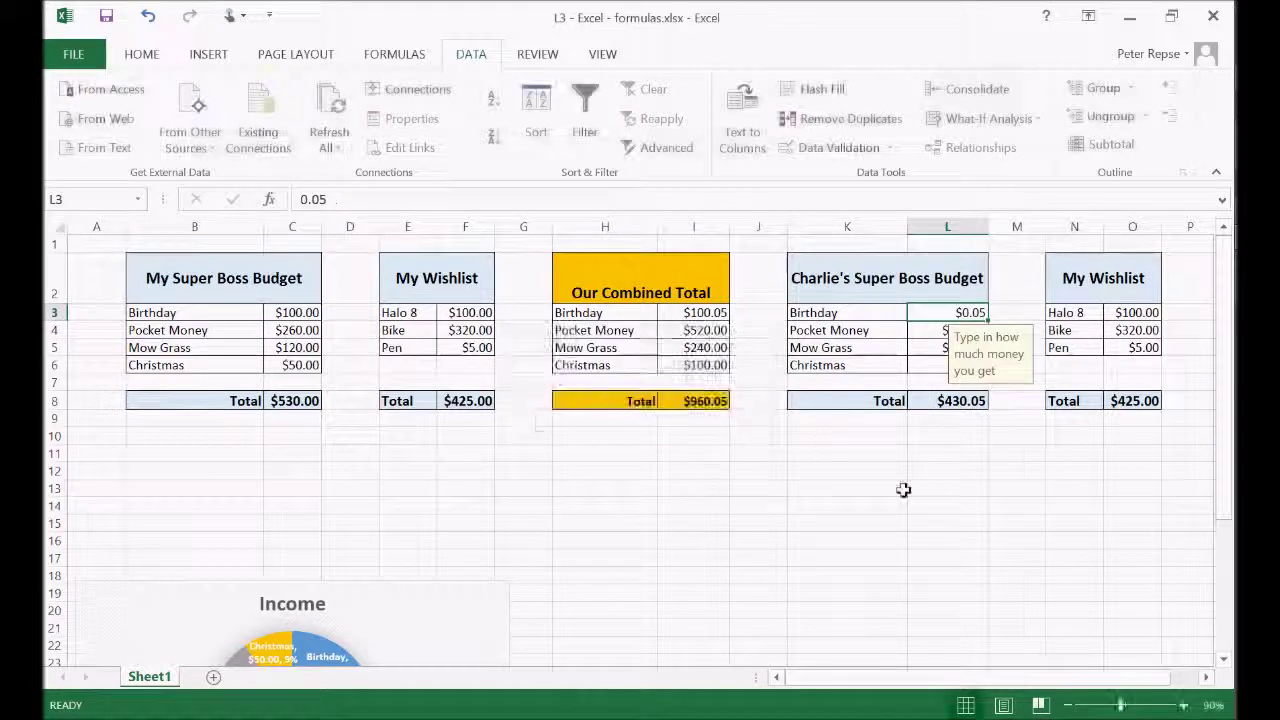
left_click(900, 489)
left_click(968, 312)
type("700")
key("ctrl+Return")
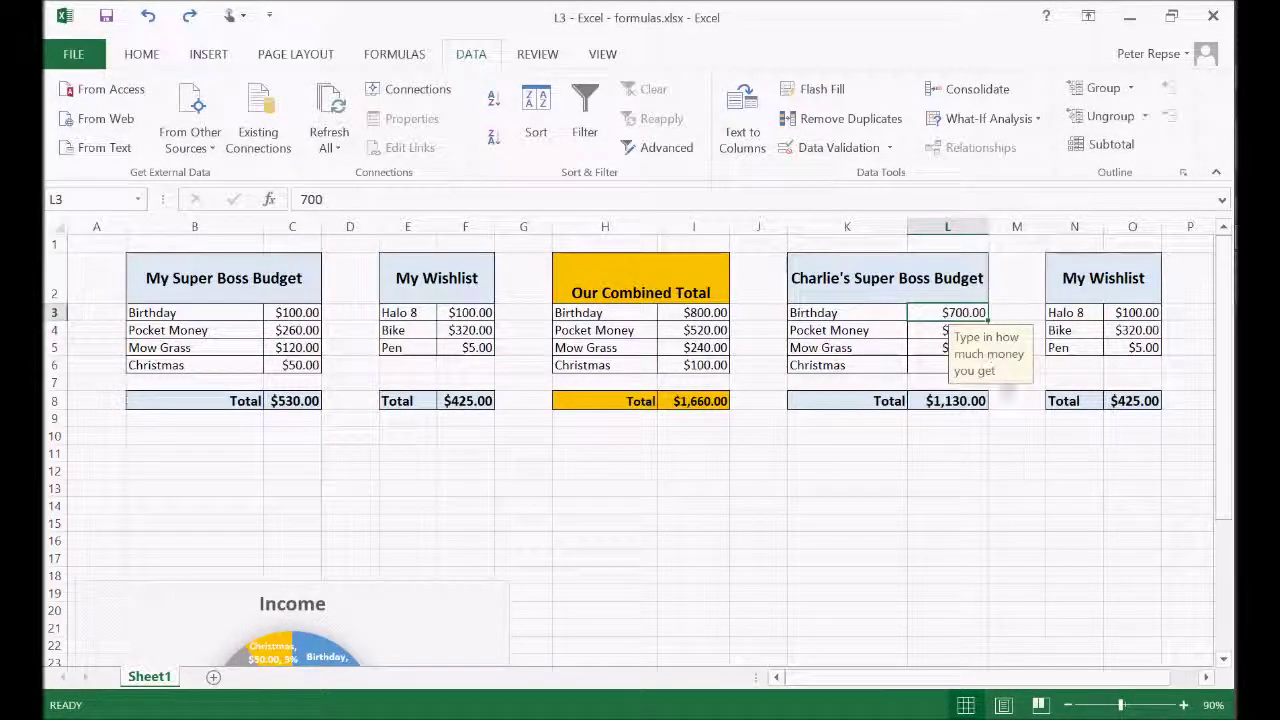
left_click(1011, 469)
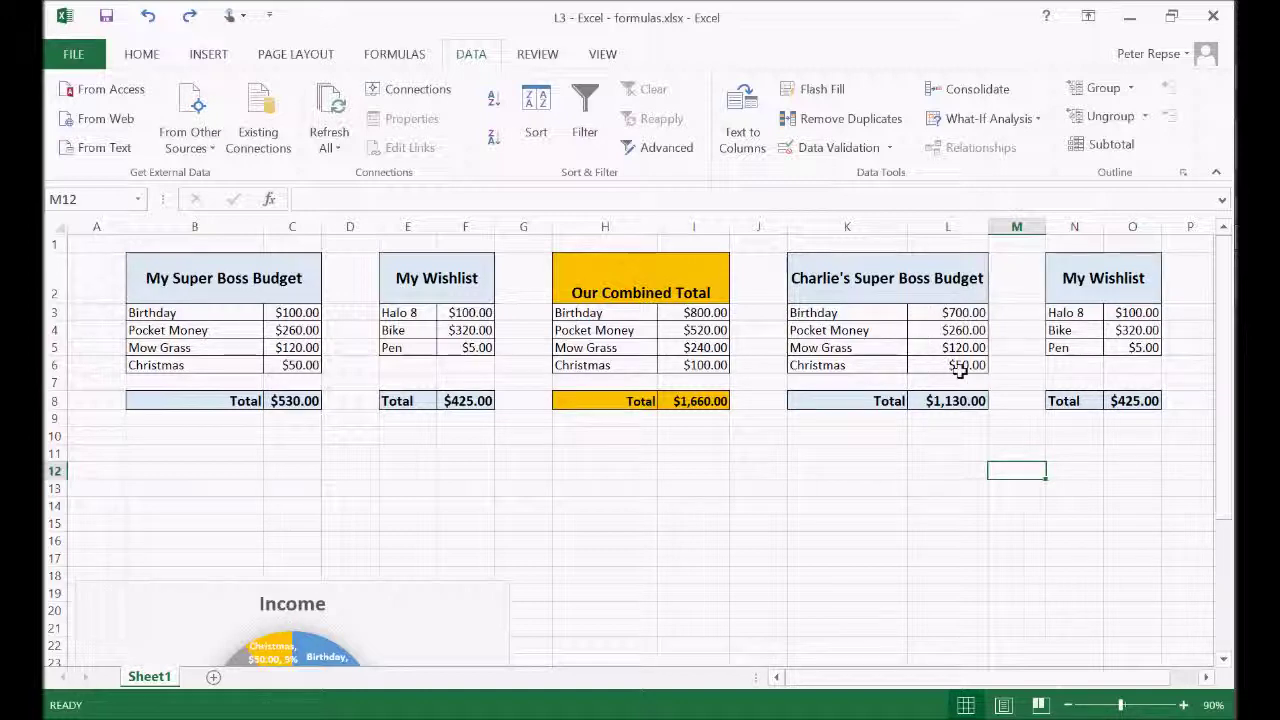
left_click(1000, 400)
left_click(951, 400)
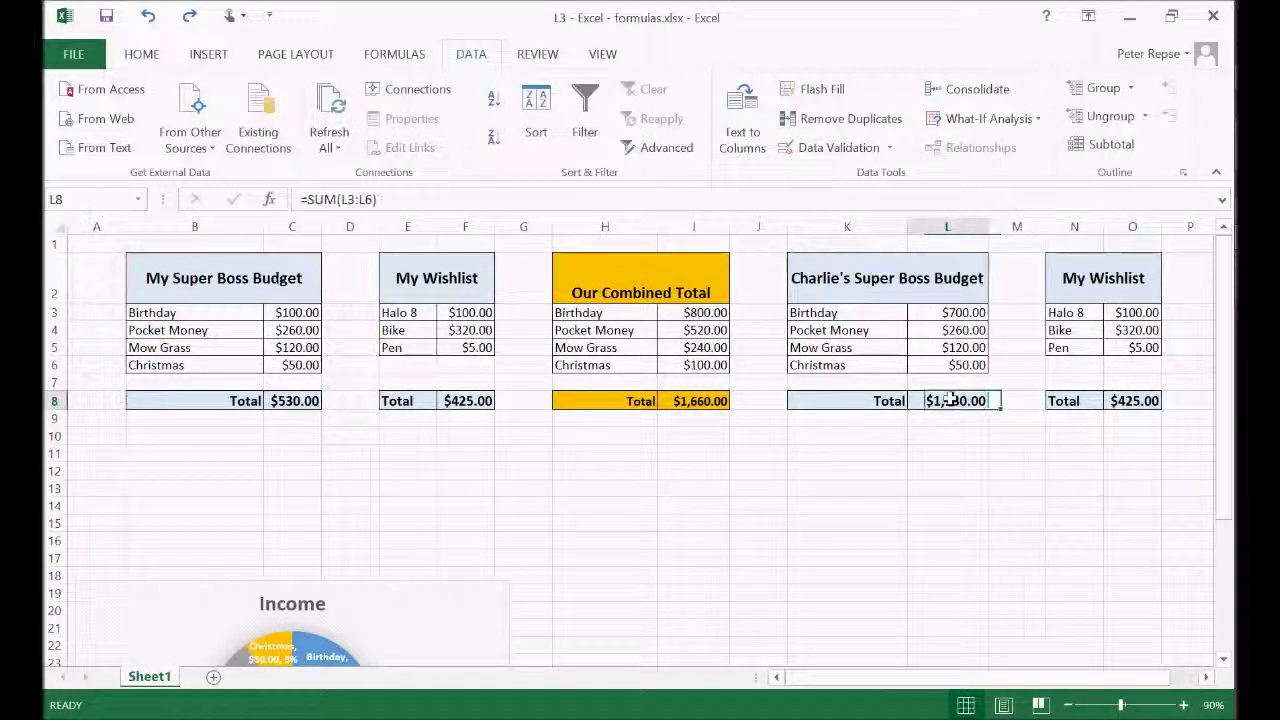
left_click_drag(1097, 312, 1139, 349)
left_click(1078, 330)
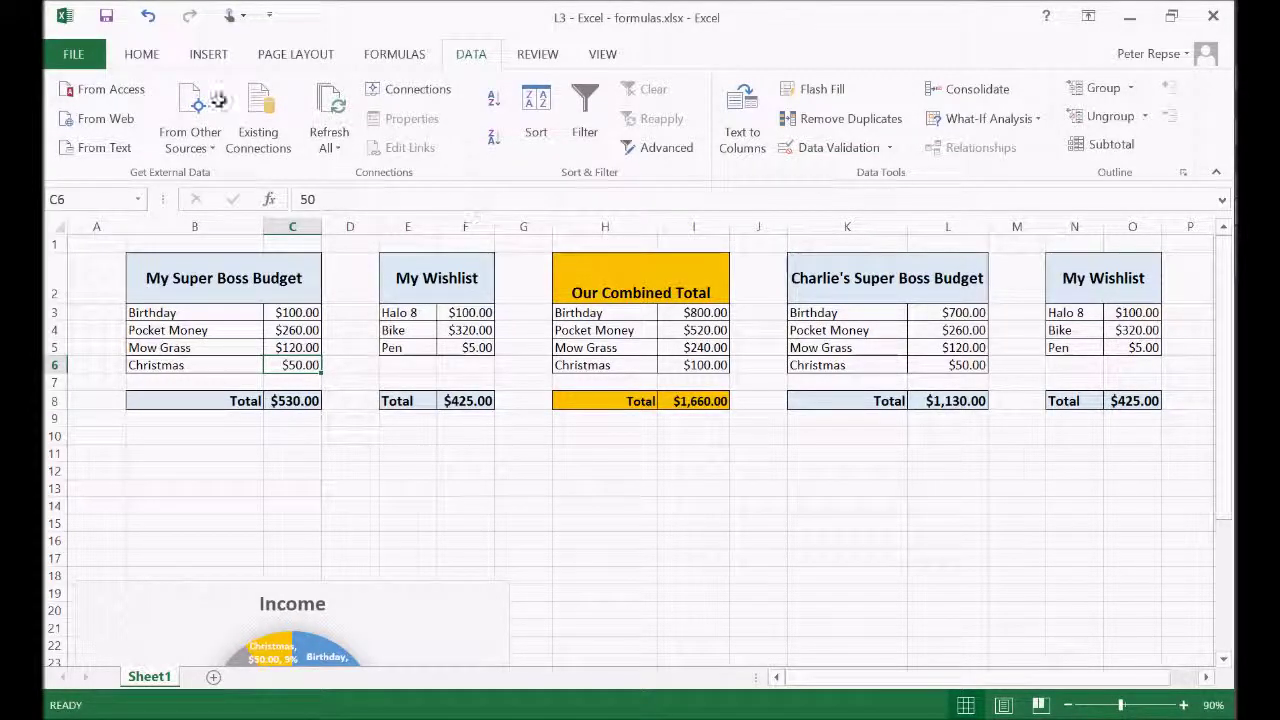
left_click(139, 54)
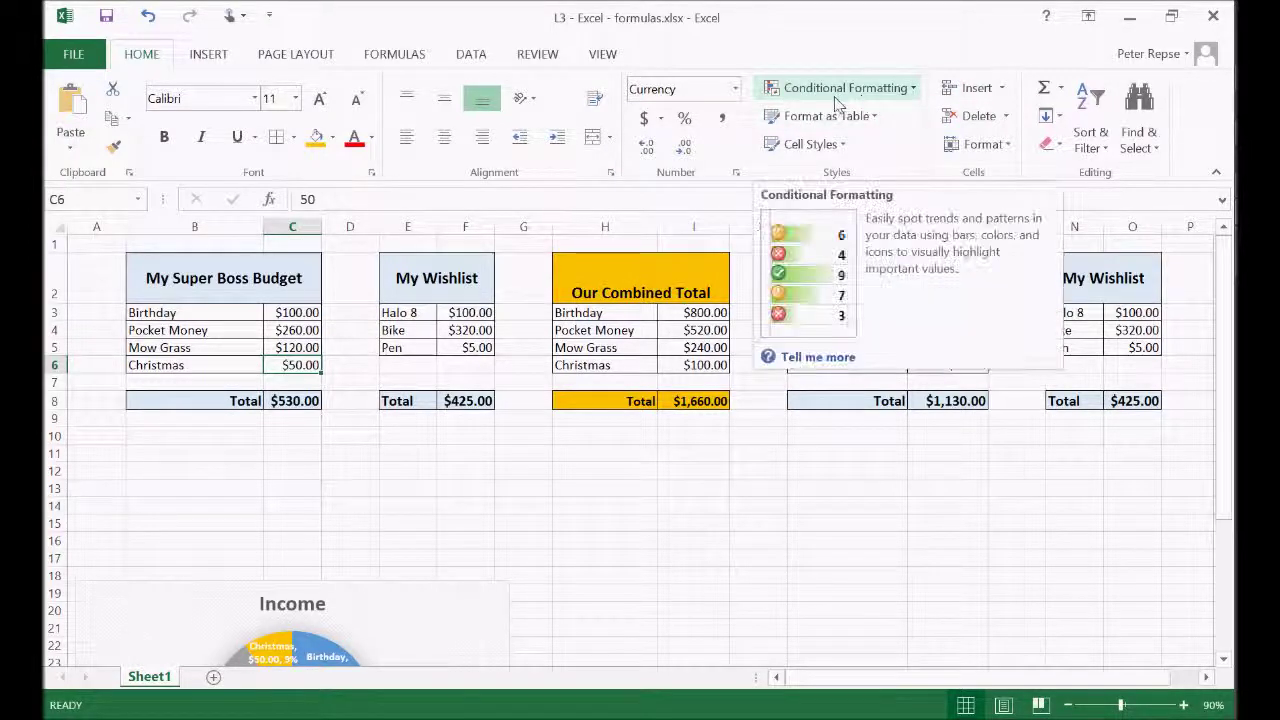
left_click(694, 450)
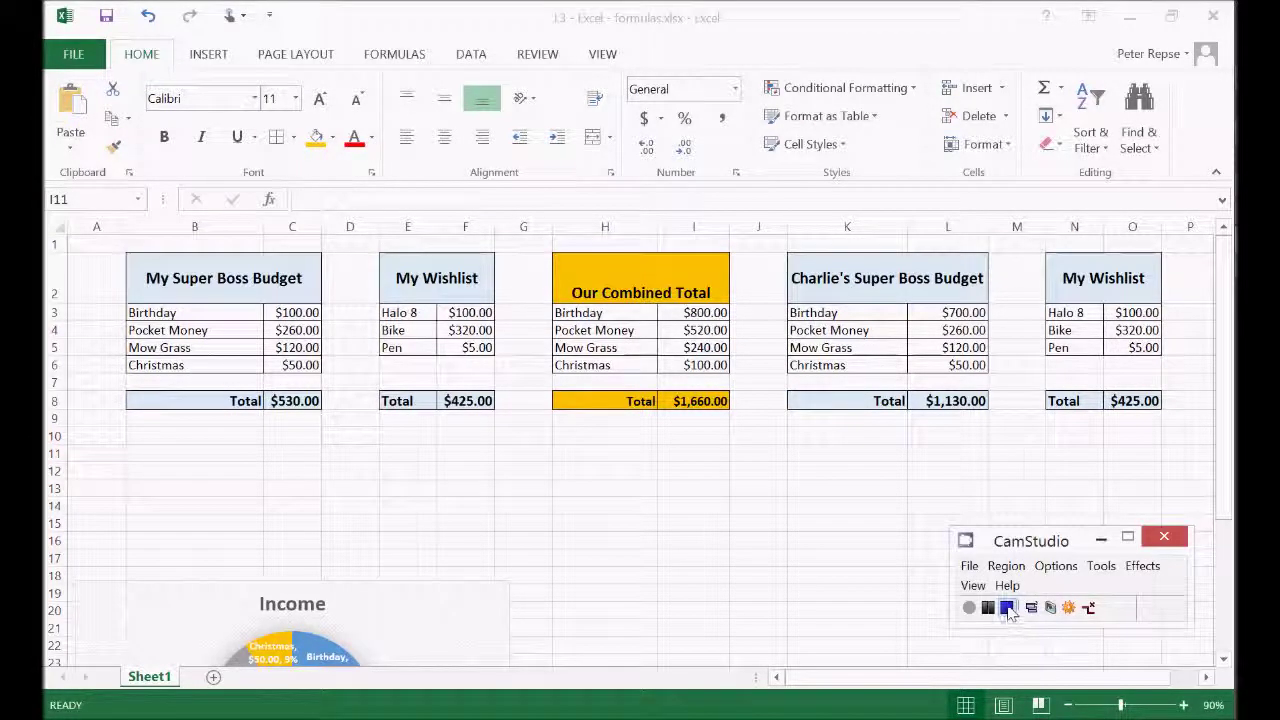
left_click(1007, 609)
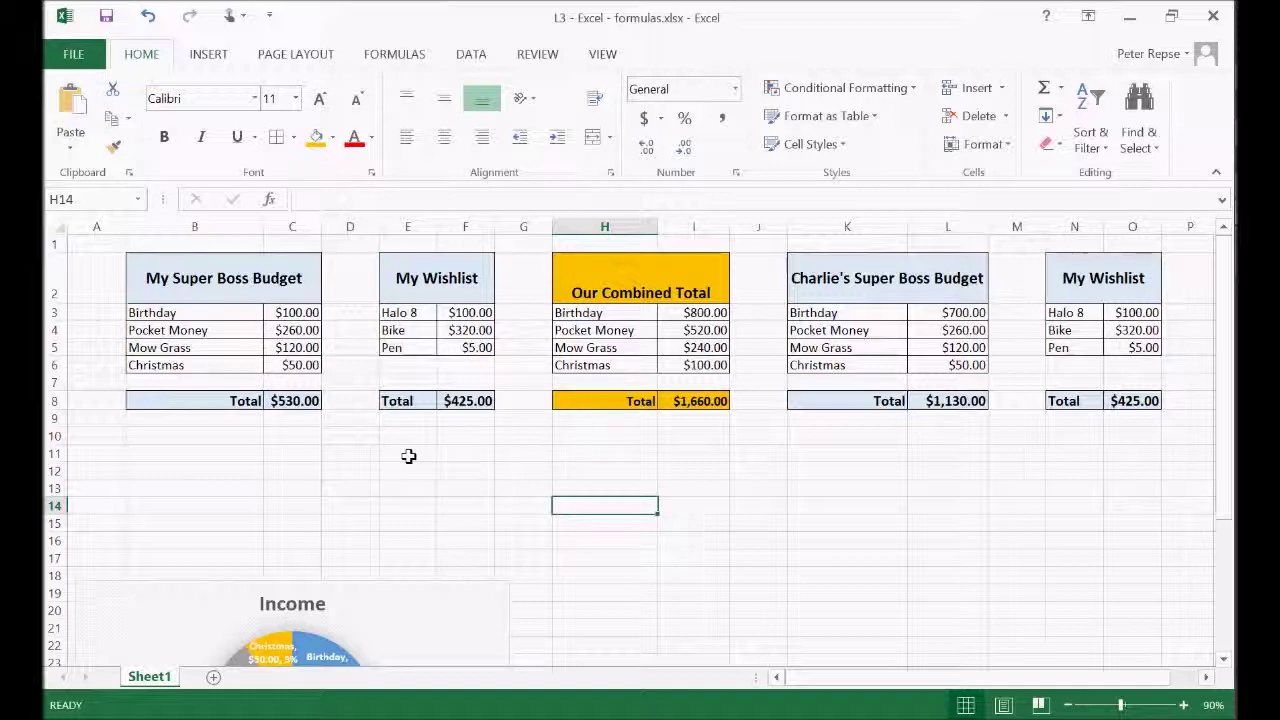
left_click(192, 313)
left_click(580, 312)
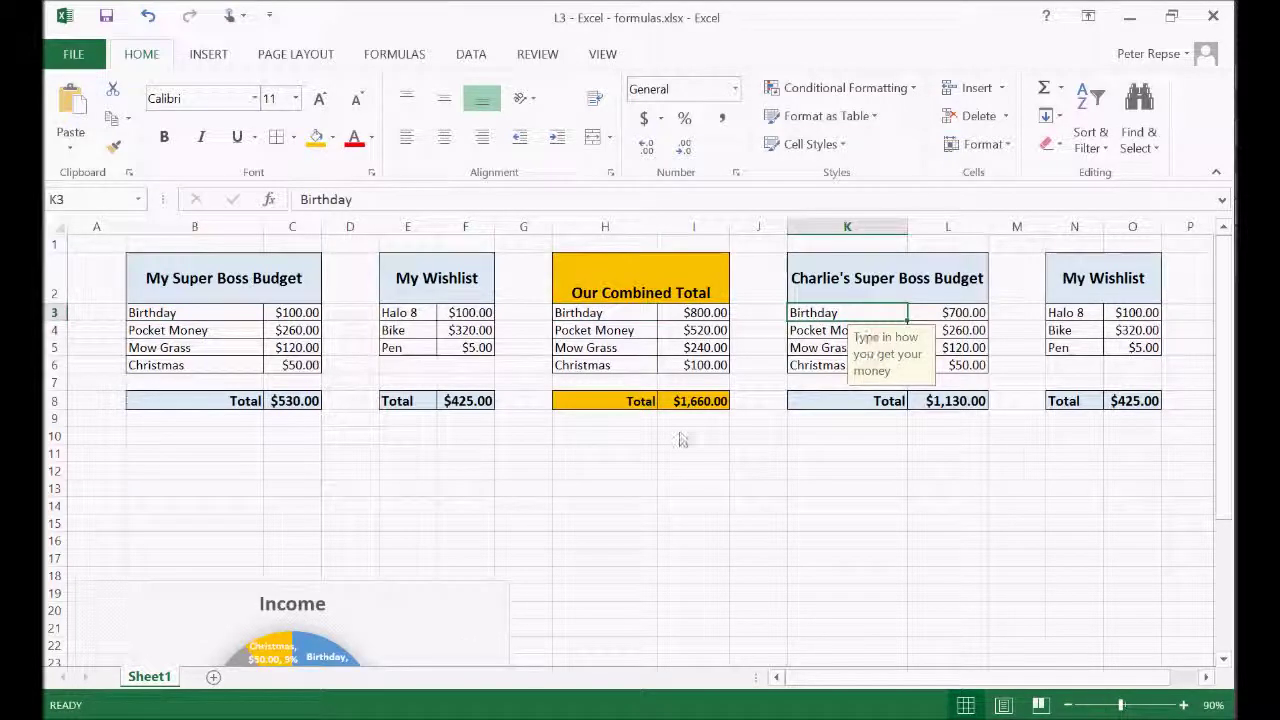
left_click(605, 557)
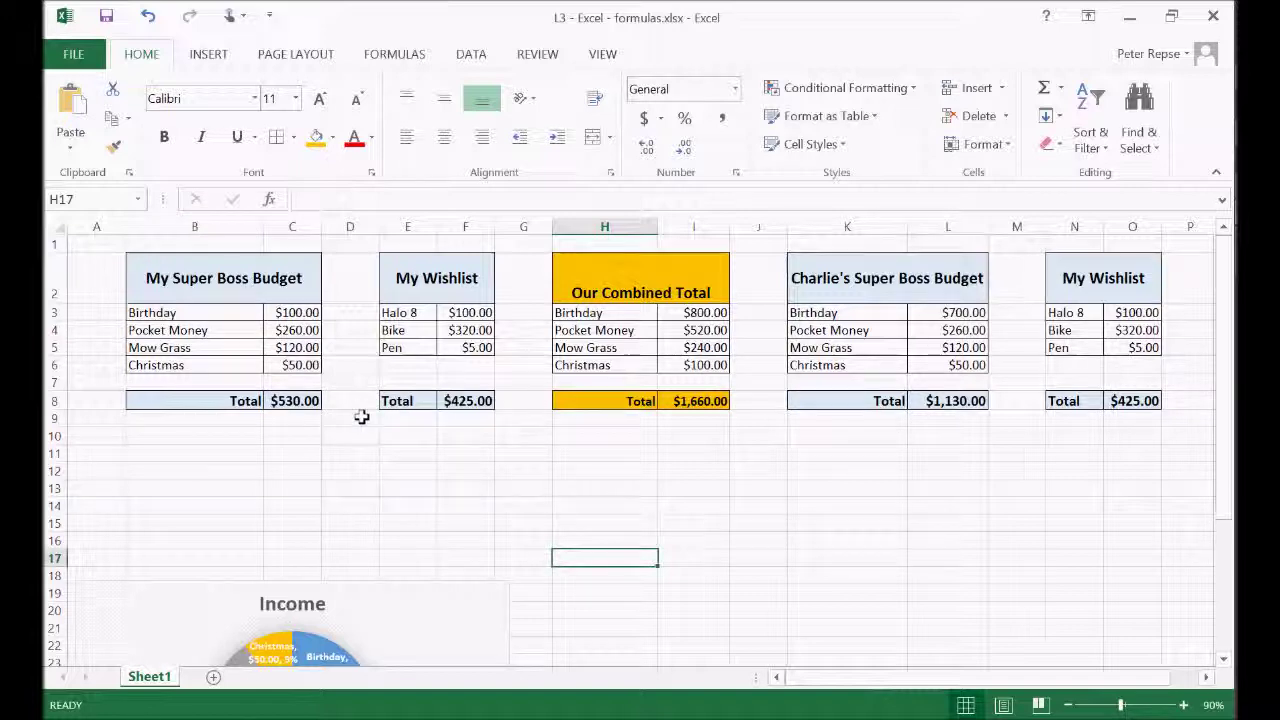
left_click(160, 313)
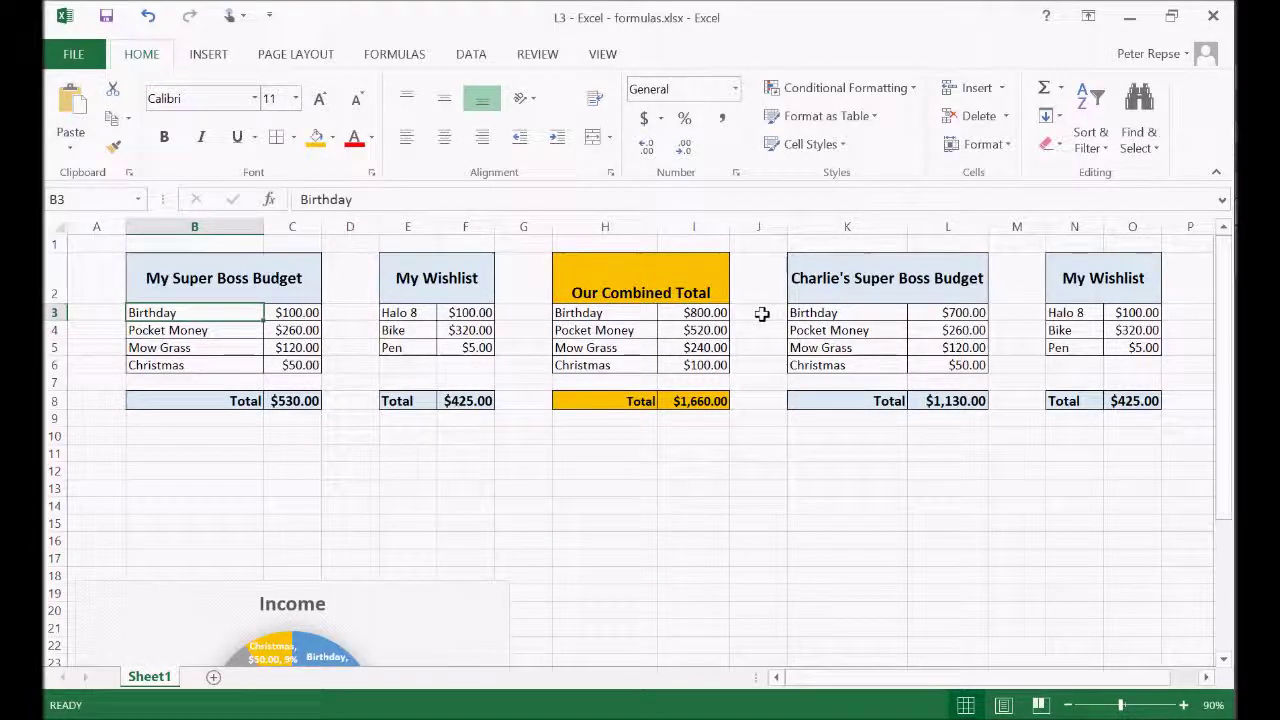
left_click(886, 316)
left_click(829, 466)
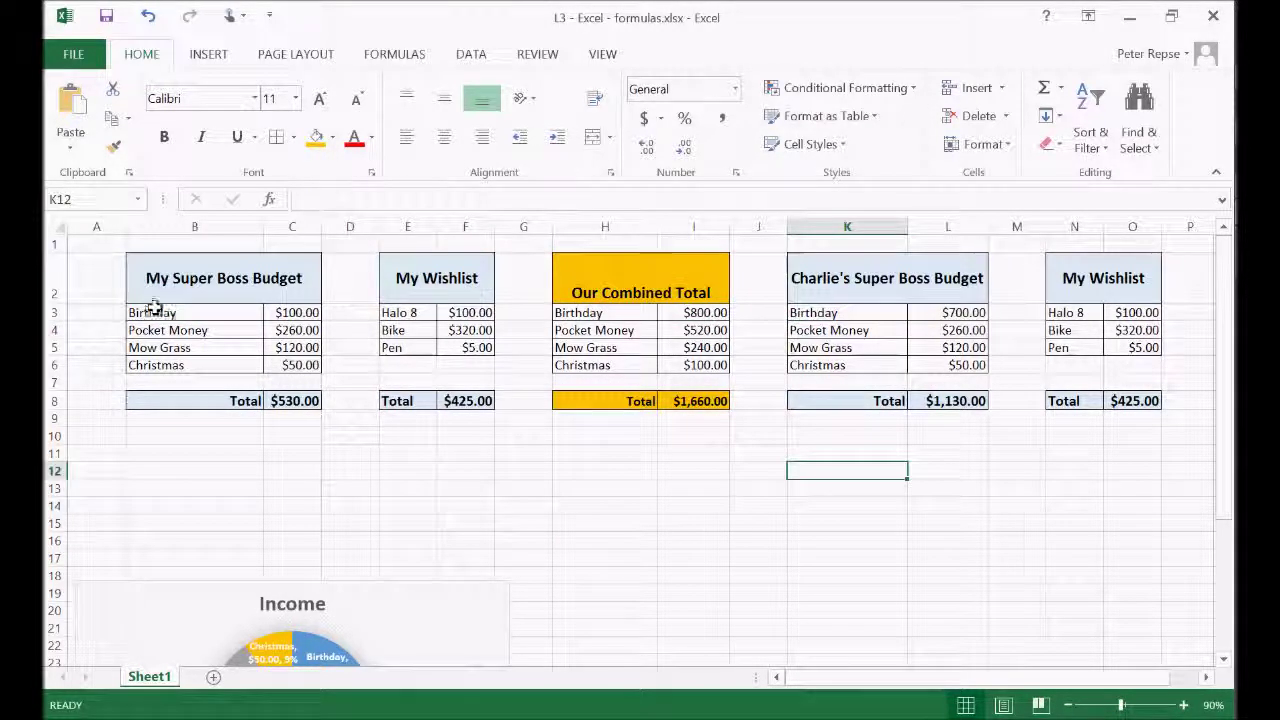
Start a conditional formatting rule for B3:O7 that formats only cells with specific text containing "Birthday".
left_click_drag(157, 312, 165, 330)
left_click_drag(575, 360, 1115, 379)
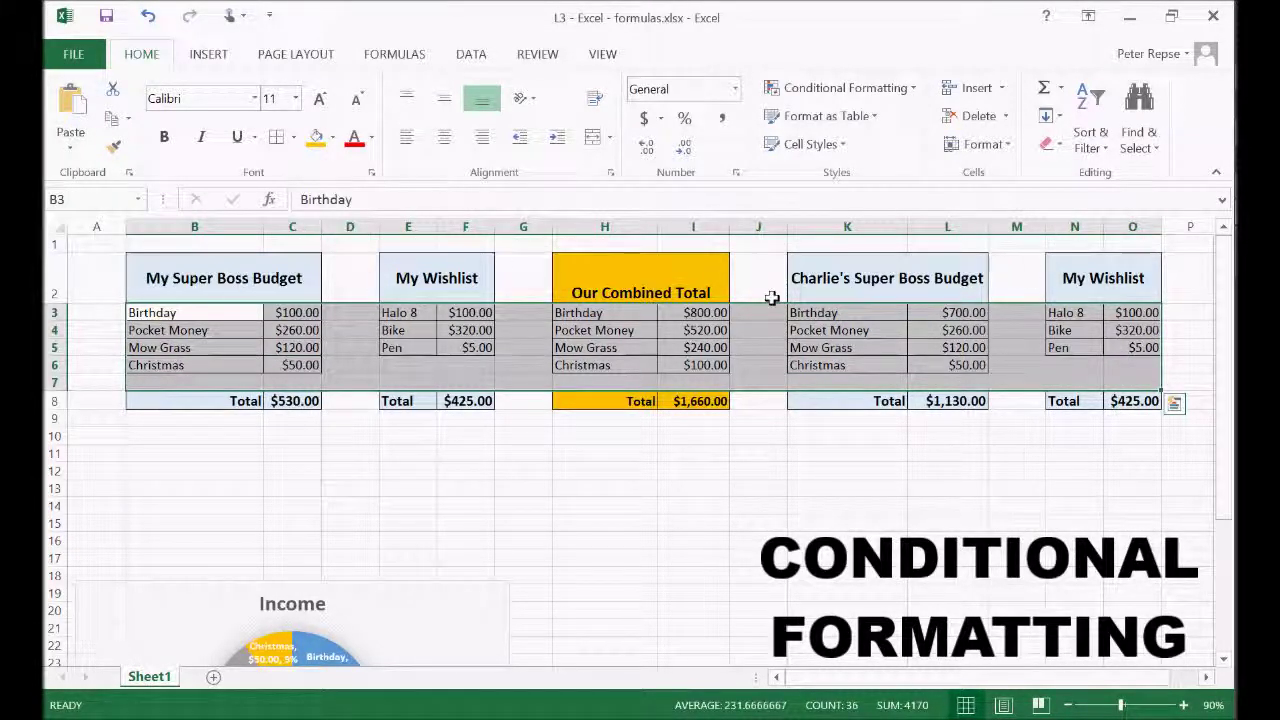
left_click(838, 88)
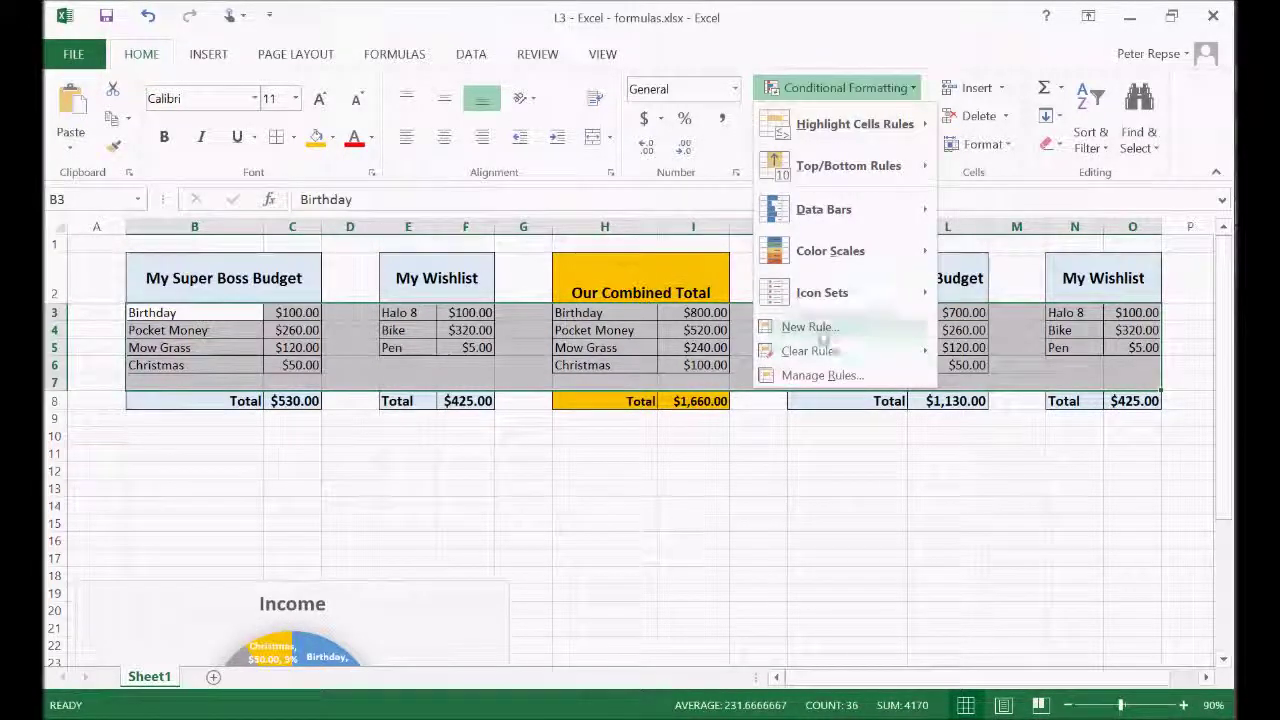
left_click(808, 327)
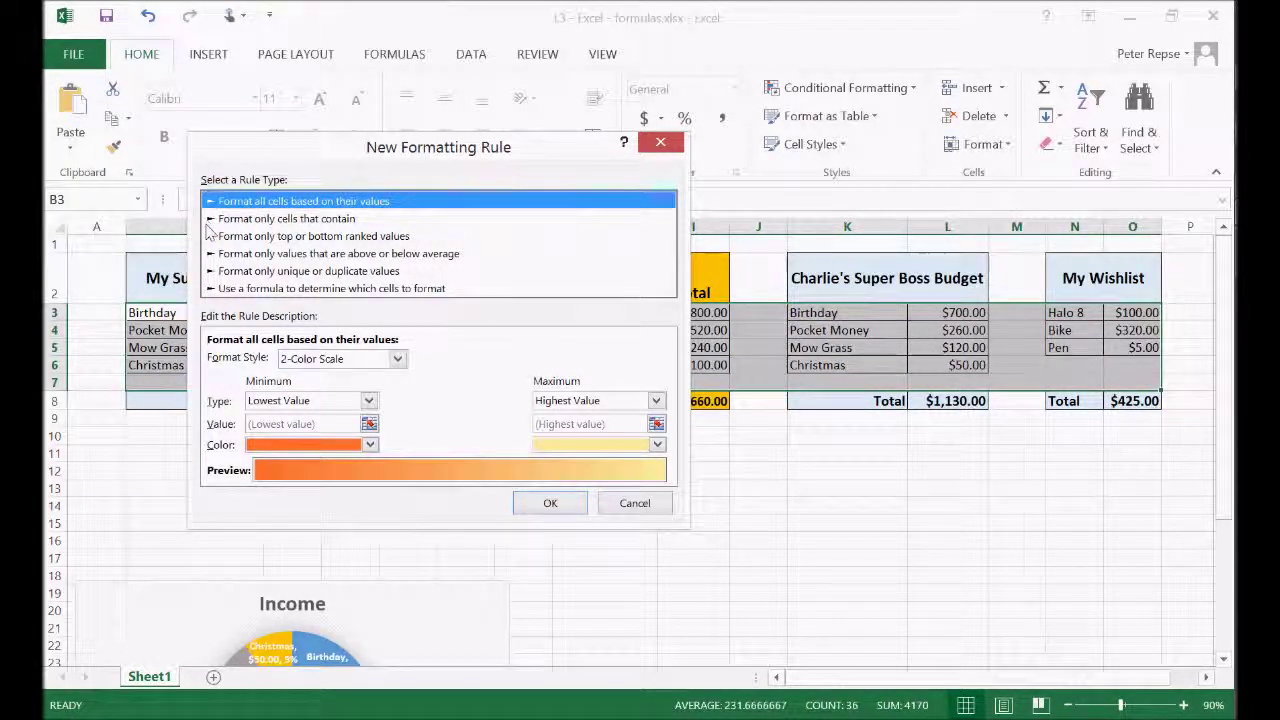
left_click(256, 220)
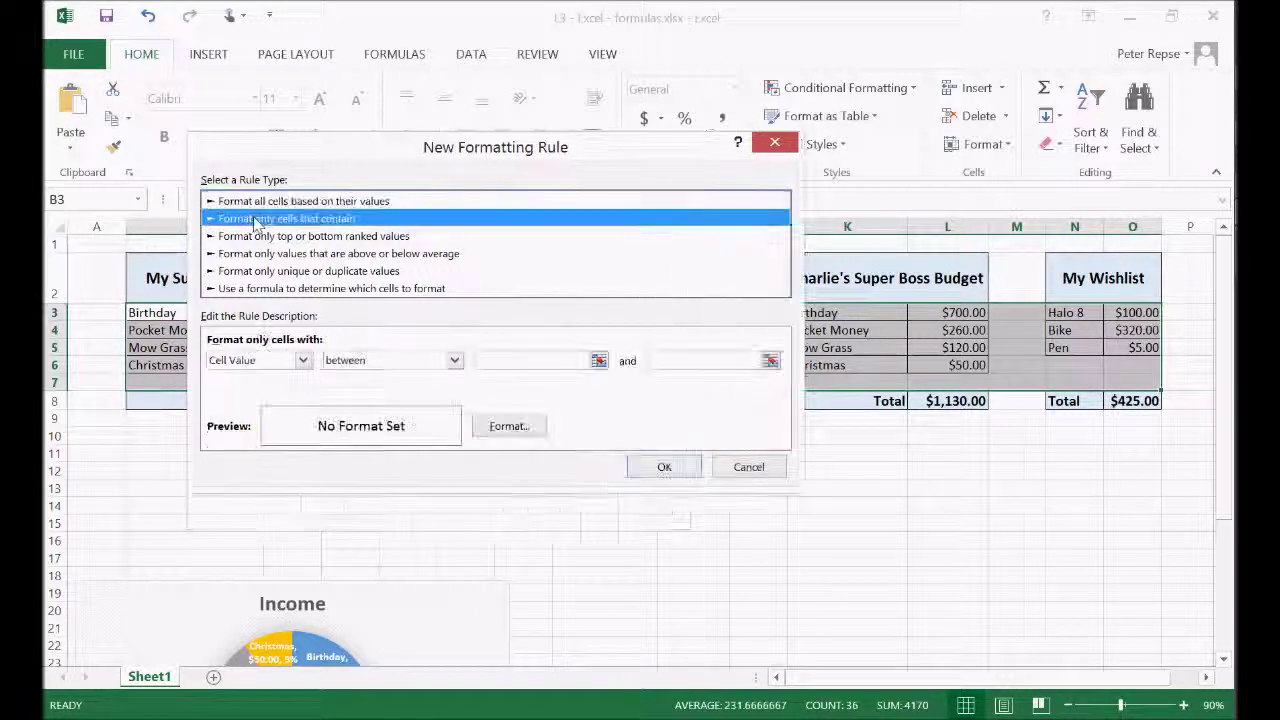
left_click(303, 363)
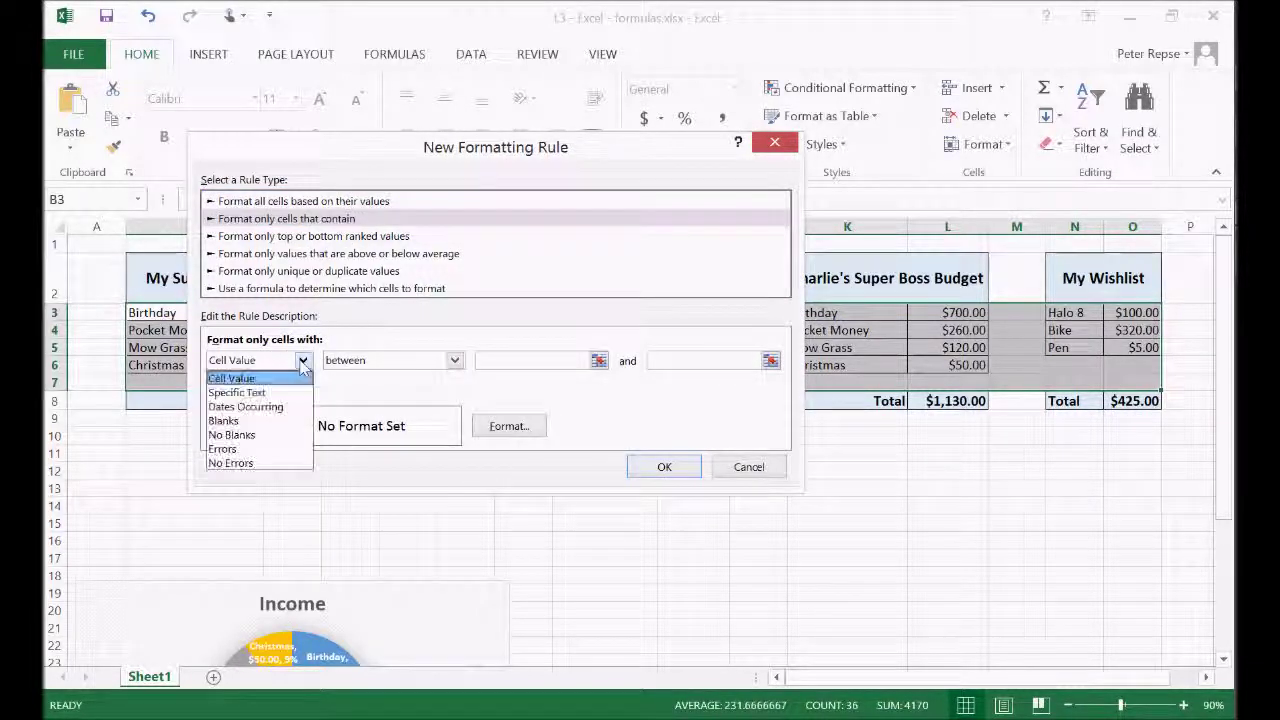
left_click(253, 396)
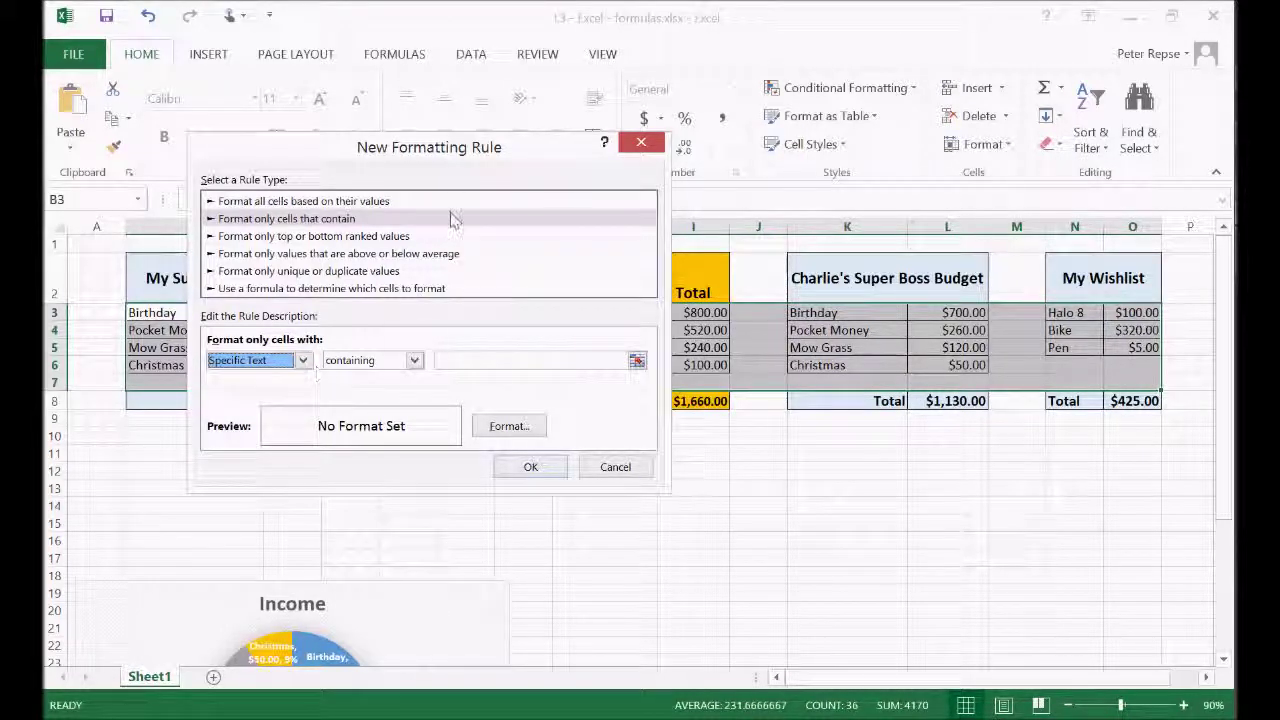
left_click(497, 360)
type("Birthday")
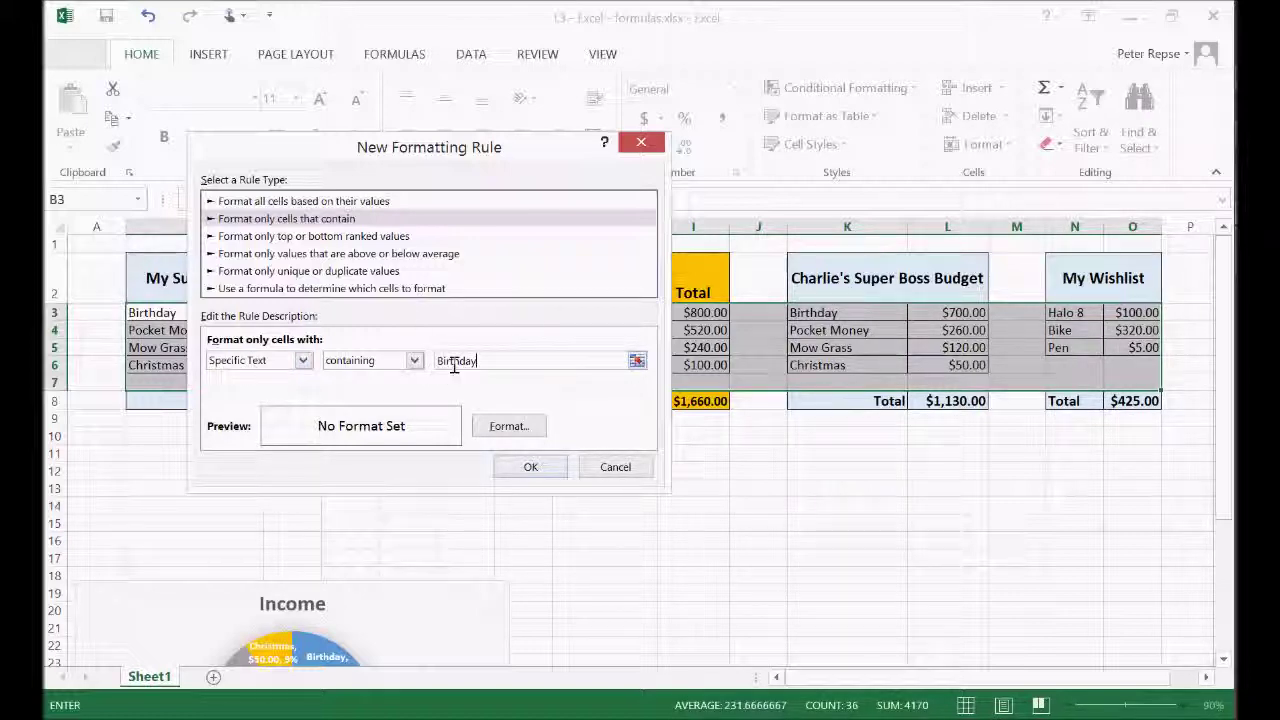
Set the rule's format to bold text with the lightest green background fill and apply the rule to the selected range.
left_click(508, 427)
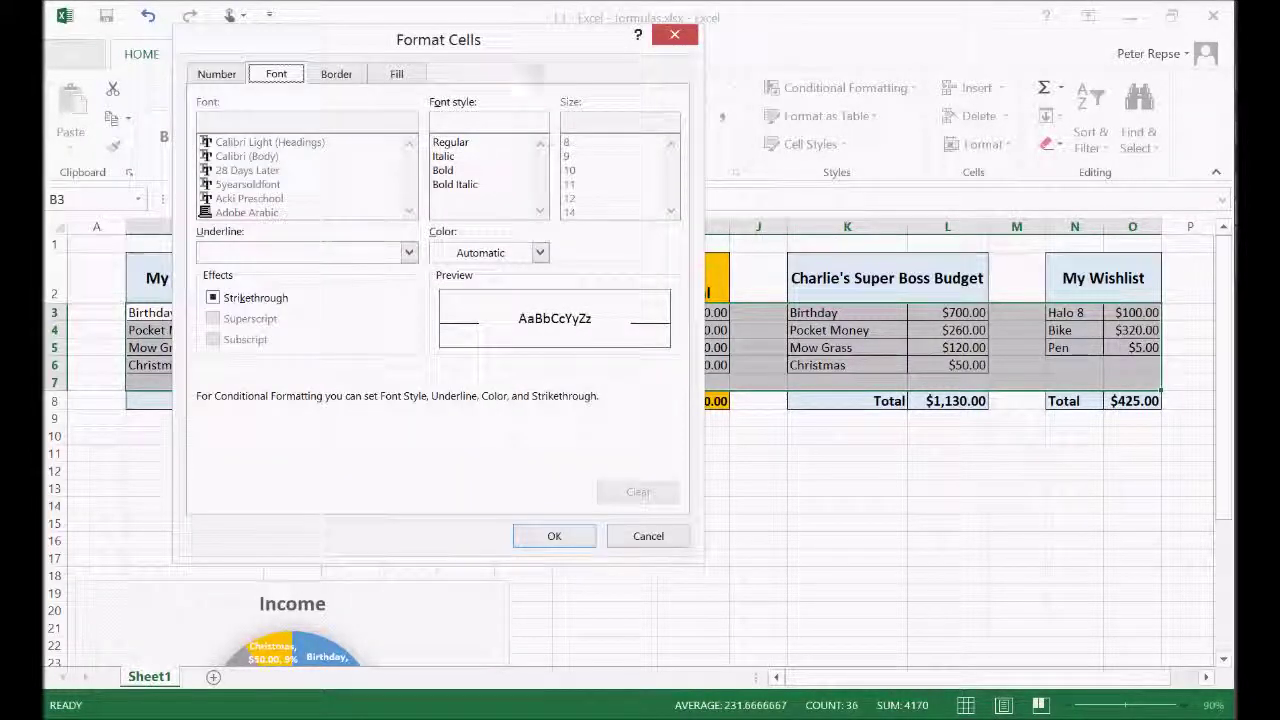
left_click_drag(919, 104, 1040, 74)
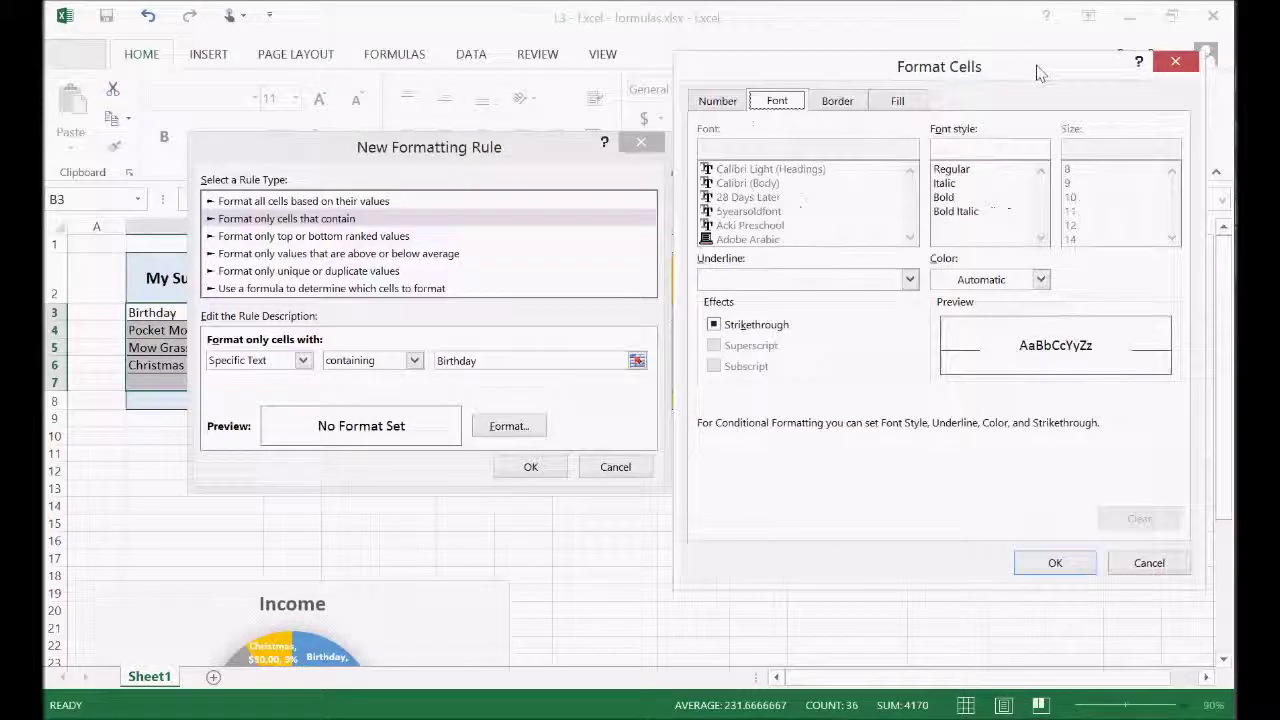
left_click(944, 197)
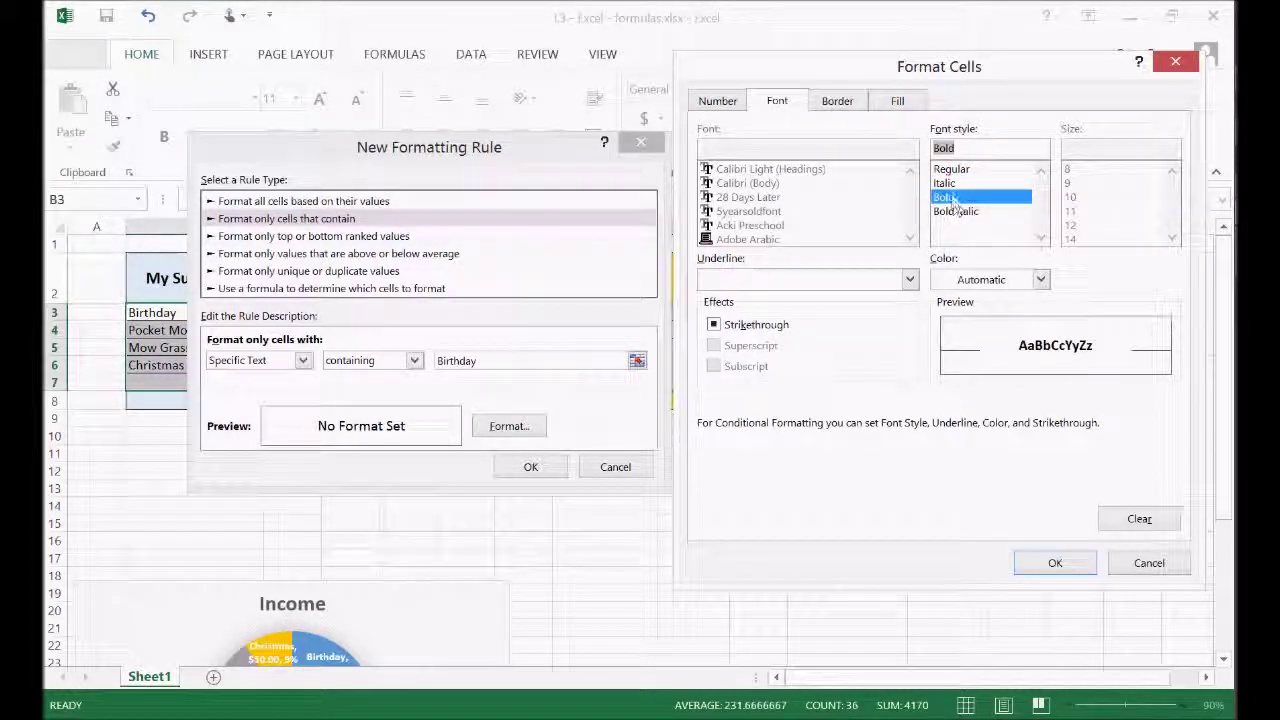
left_click(895, 103)
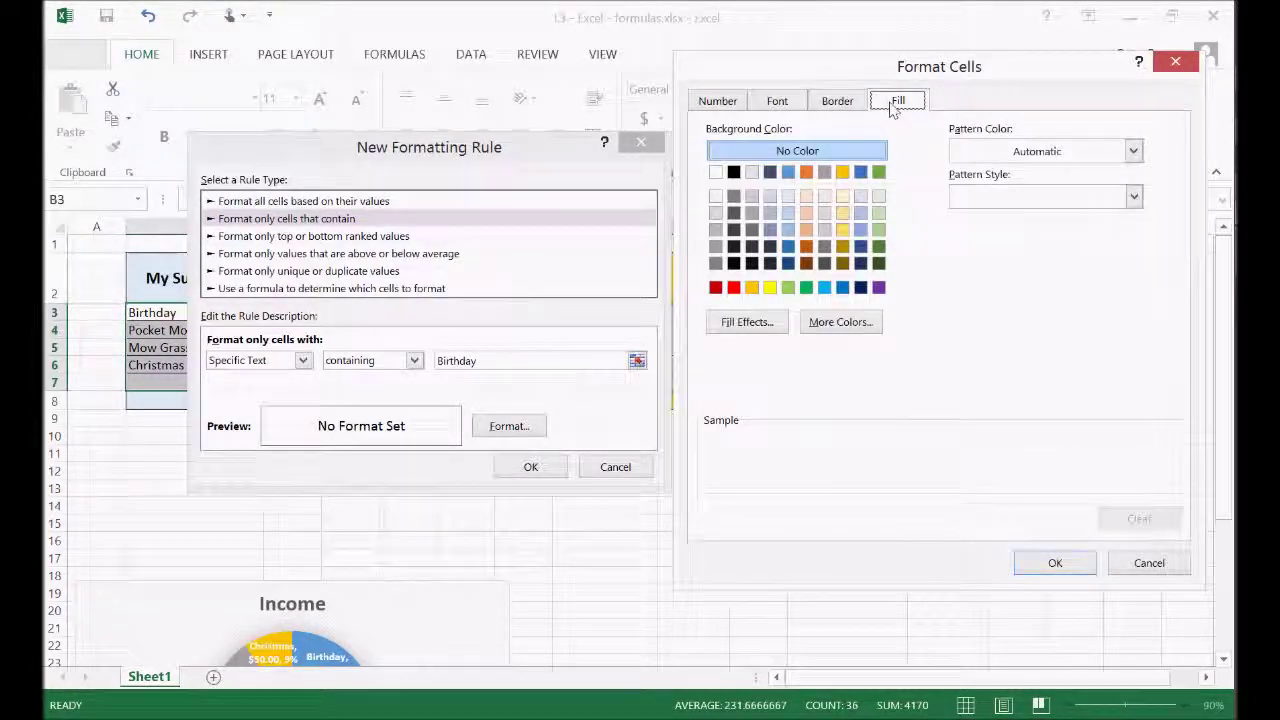
left_click(880, 199)
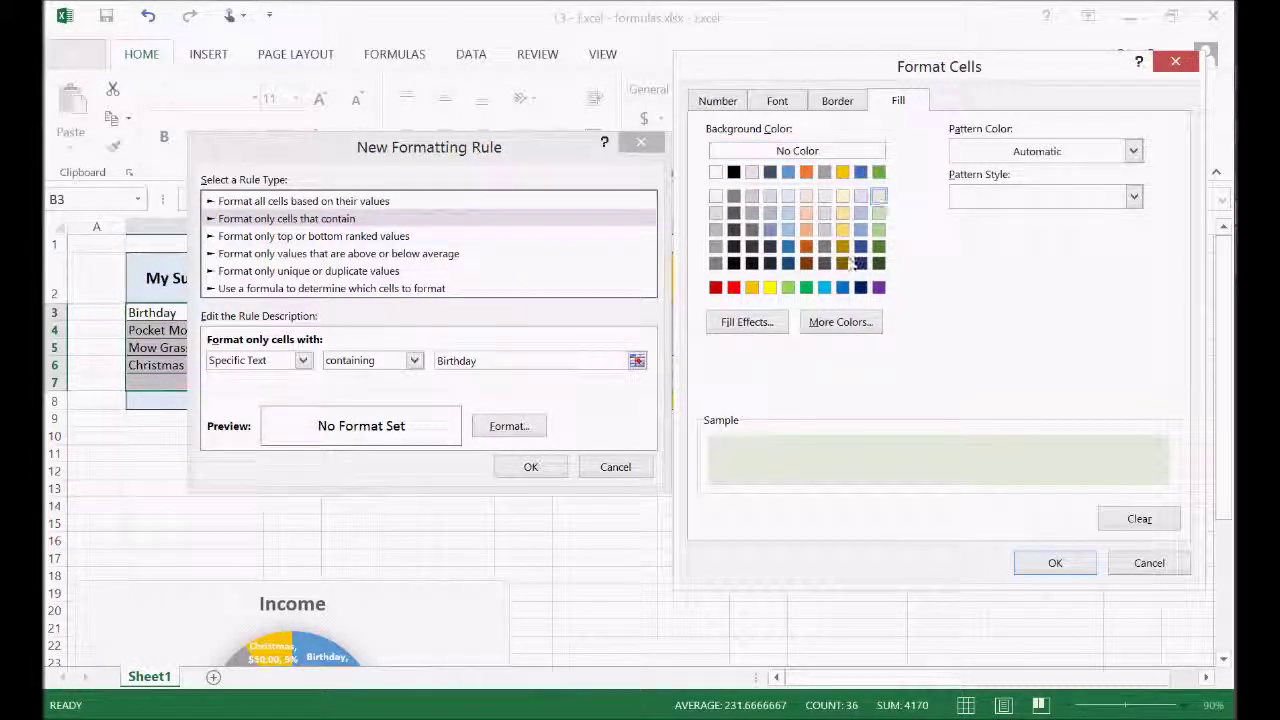
left_click(1054, 562)
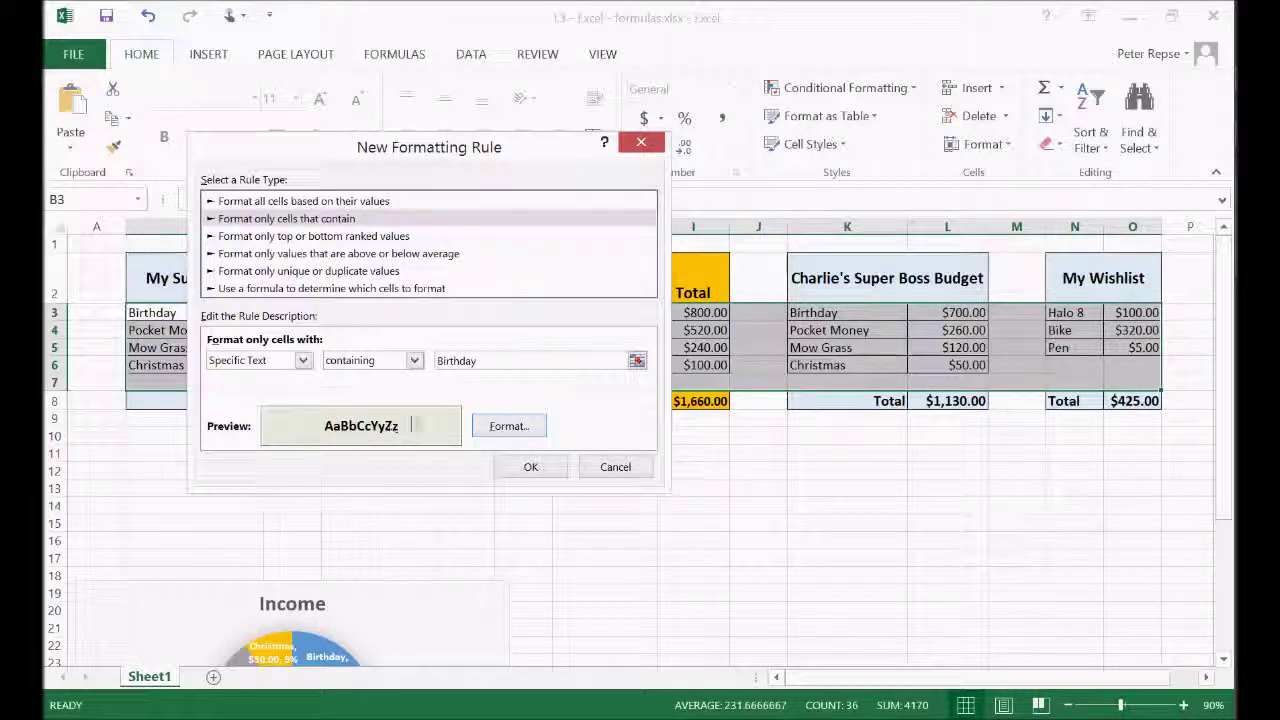
left_click(530, 470)
left_click(583, 487)
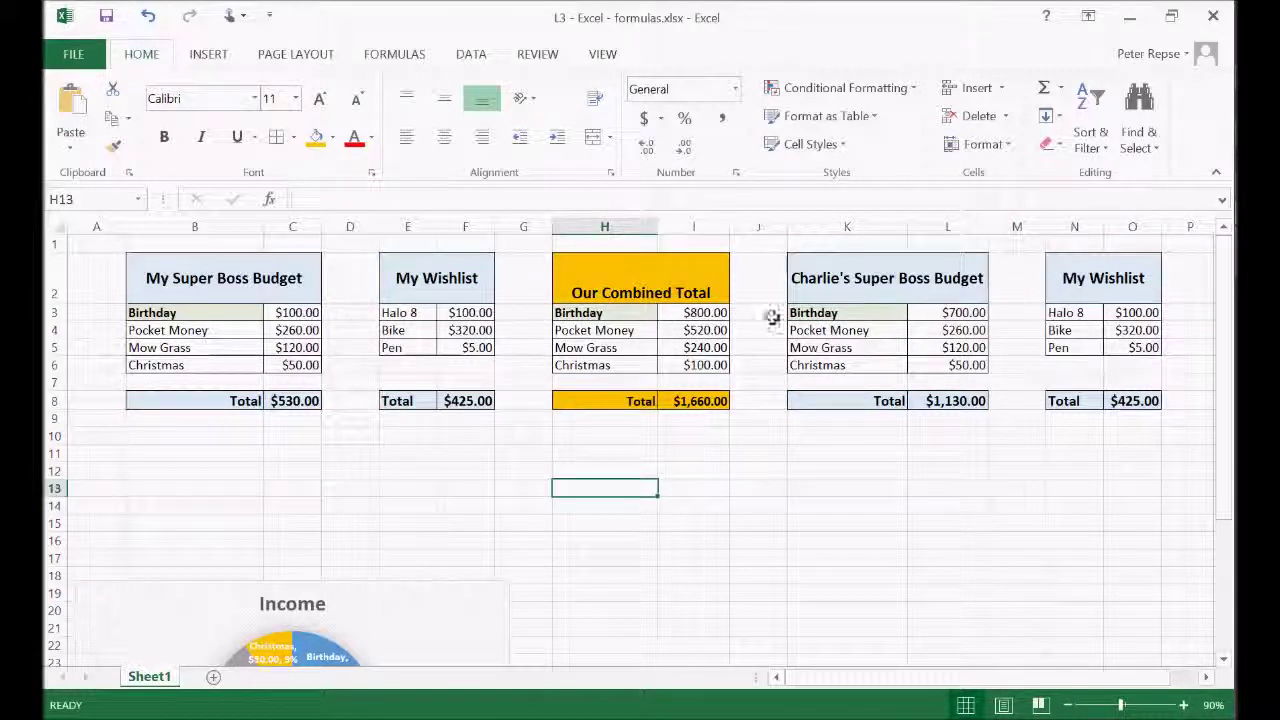
Check the conditional formatting on the "Birthday" cells B3, H3 and K3.
left_click(220, 312)
left_click(587, 310)
left_click(828, 312)
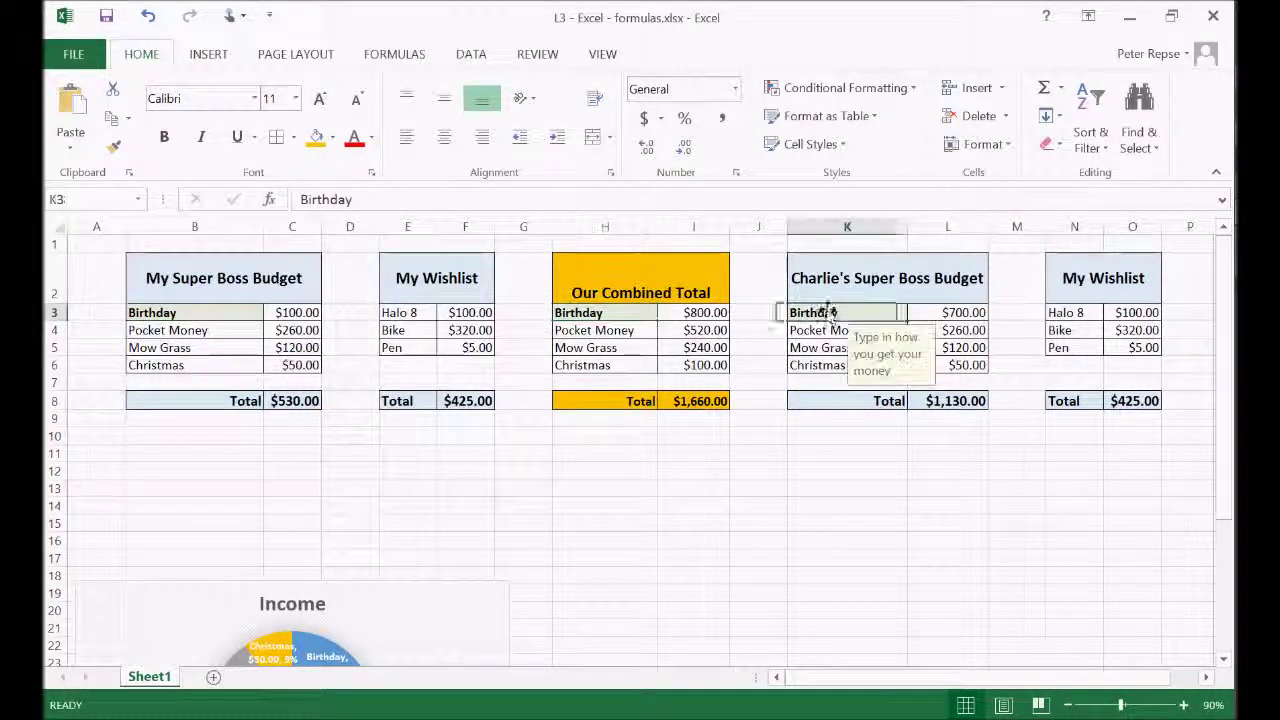
Test the conditional formatting by entering "Birthday" in cell H4, and undo the test entry.
left_click(608, 330)
type("Birthday")
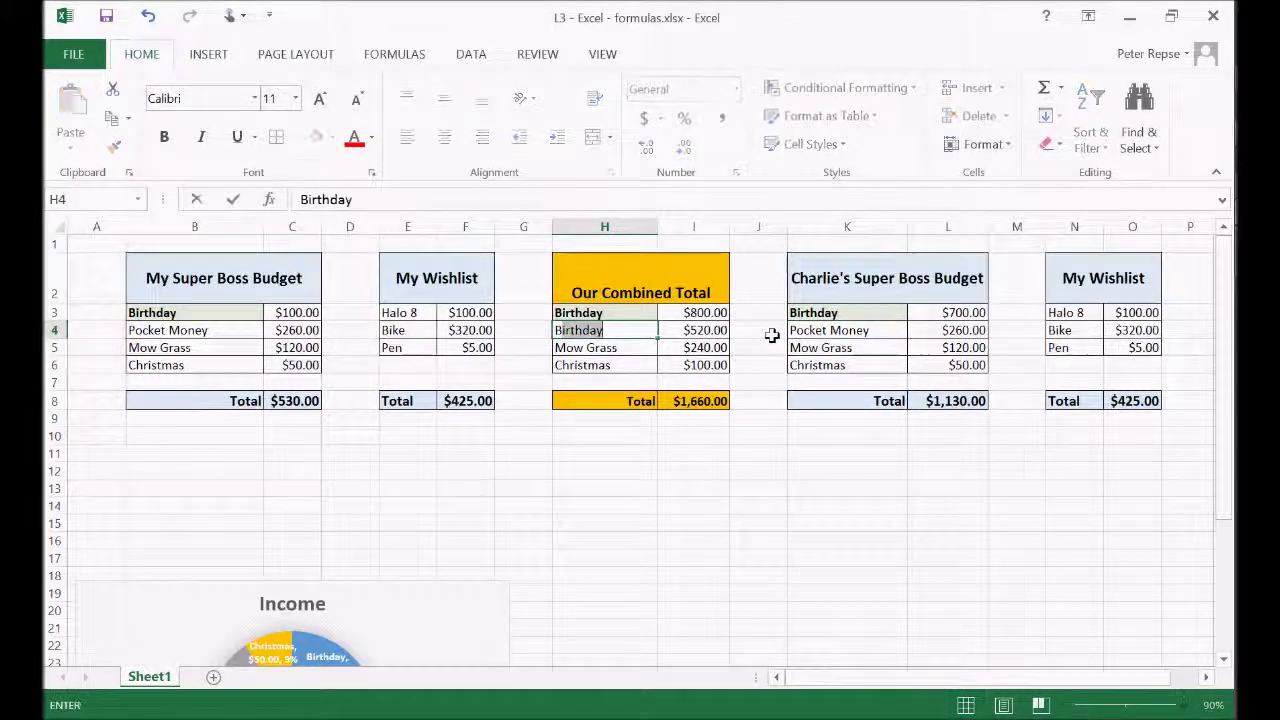
key("Return")
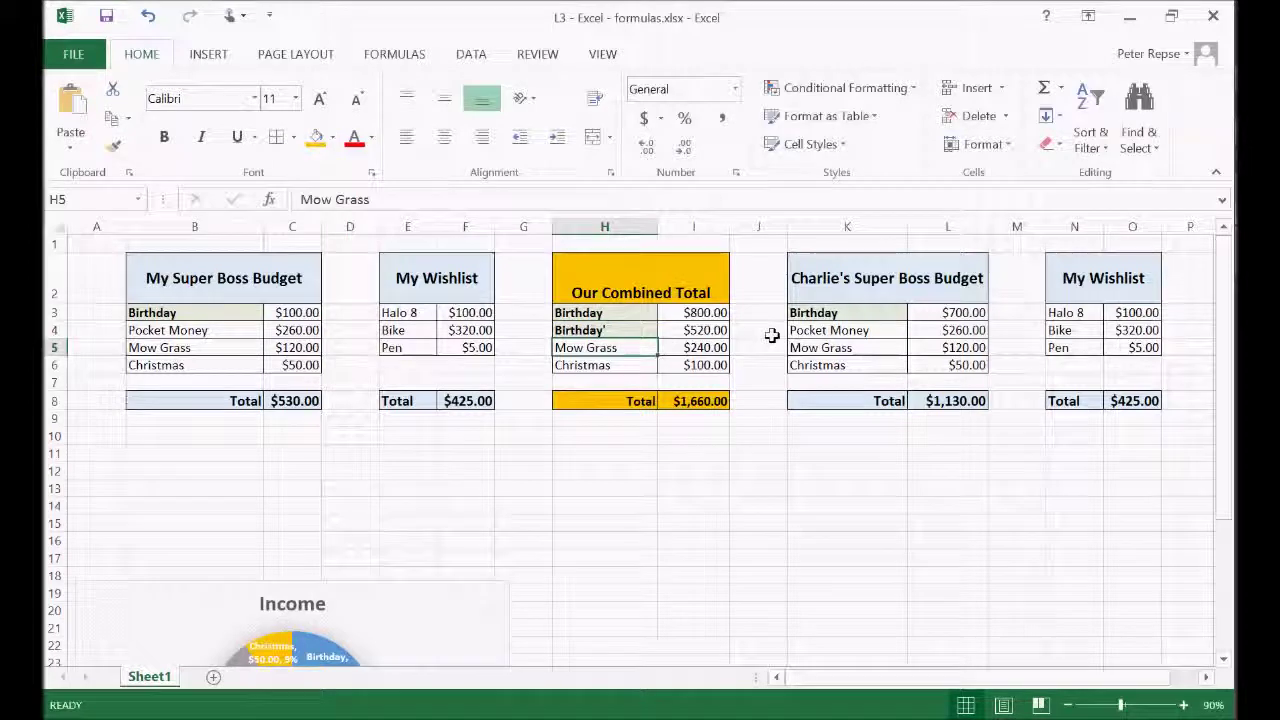
left_click(623, 331)
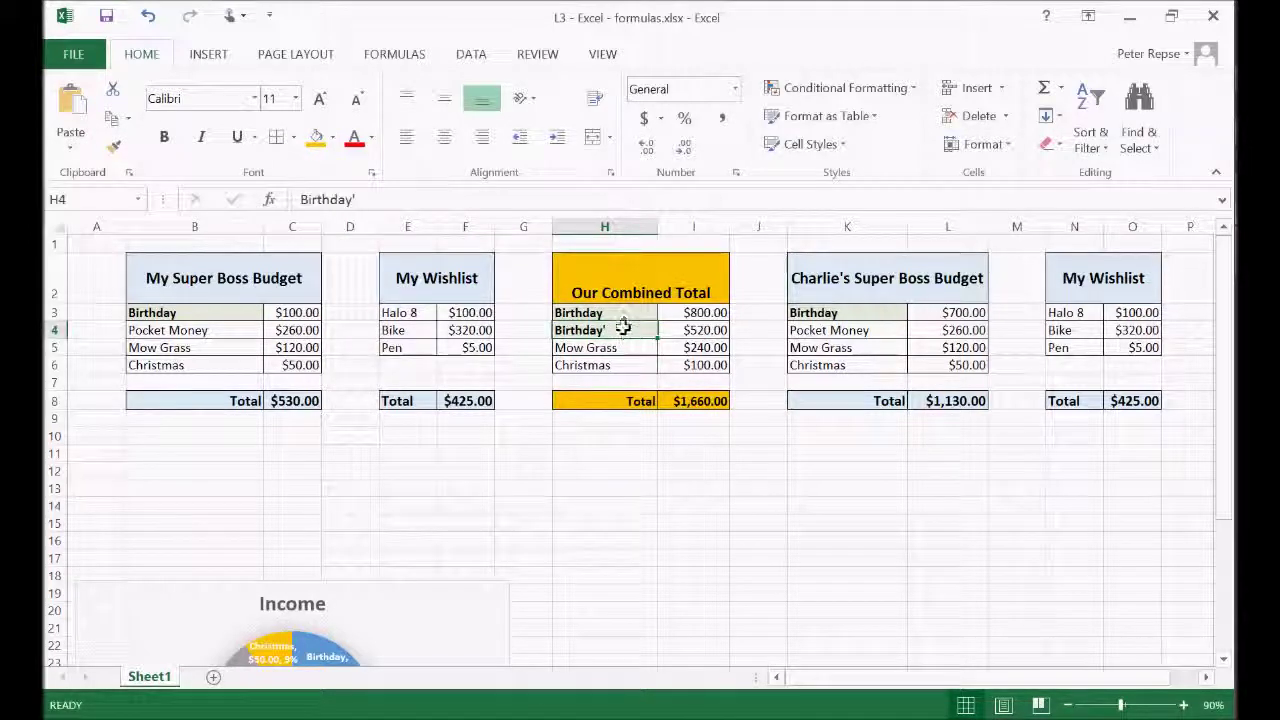
key("BackSpace")
key("Return")
left_click(634, 332)
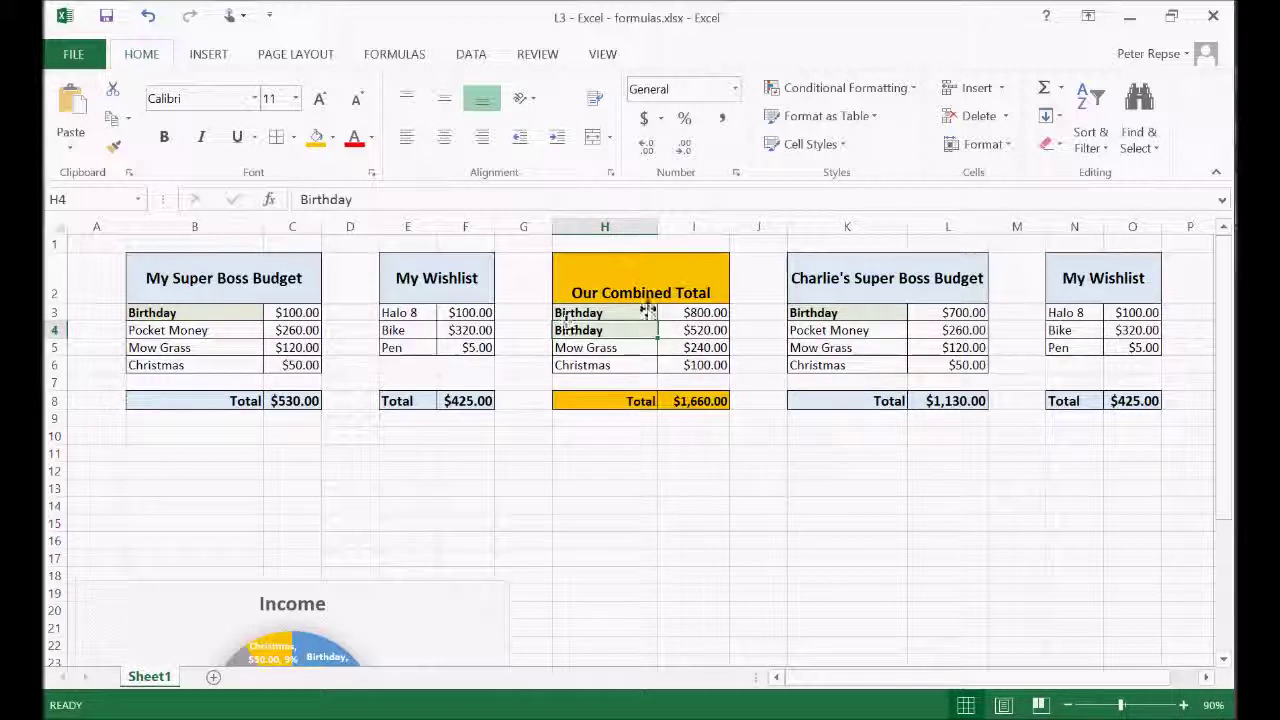
key("ctrl+z")
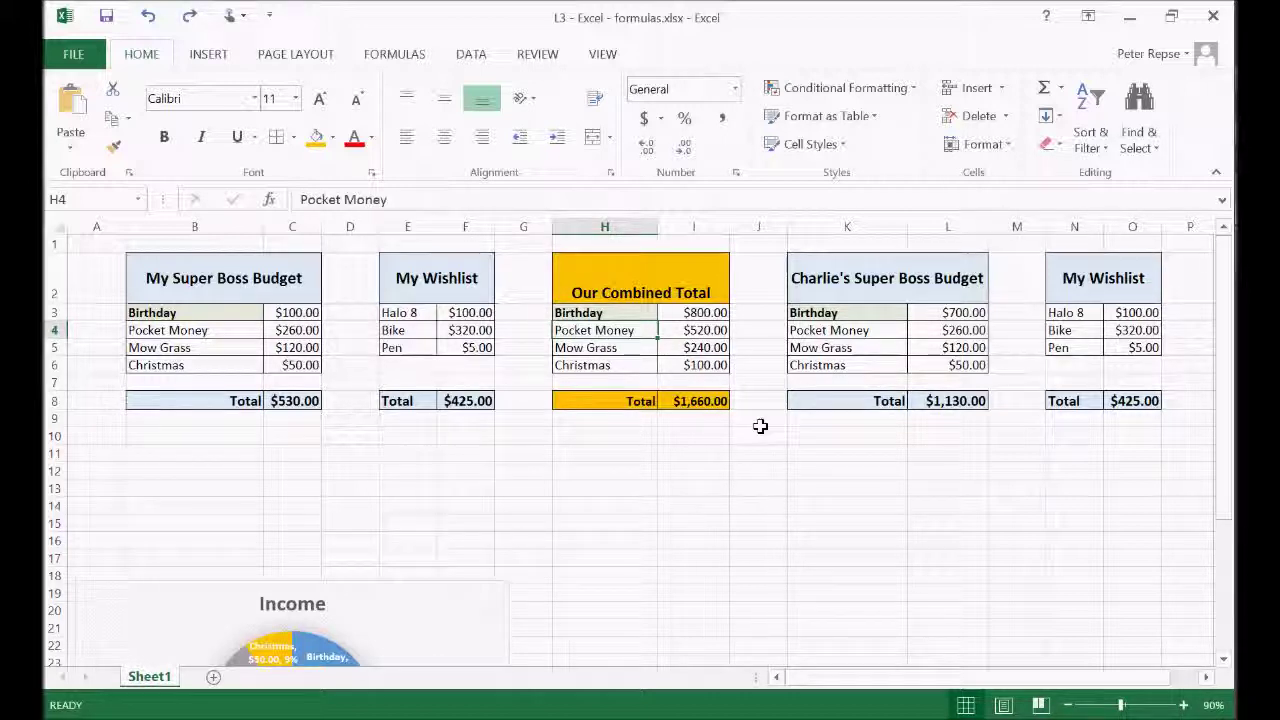
left_click(740, 454)
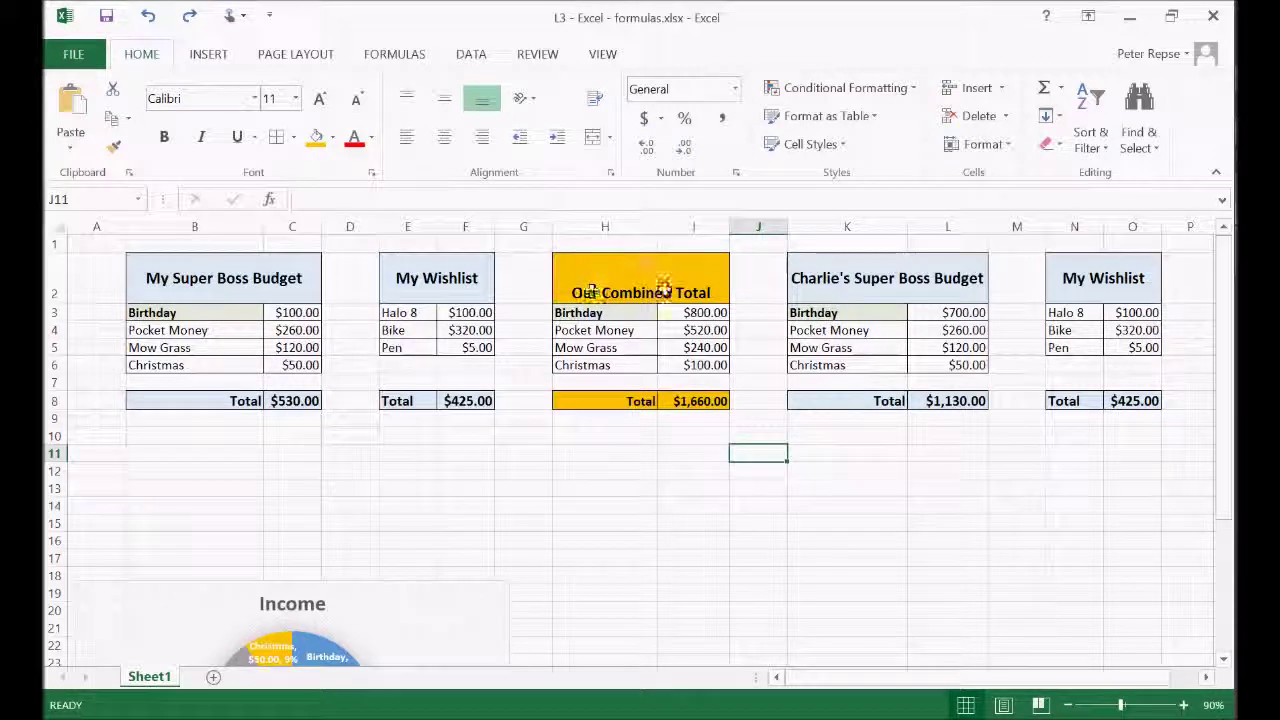
Review the conditional formatting rule for B3:O7 in the Rules Manager and close it.
left_click(905, 88)
key("Escape")
left_click(157, 310)
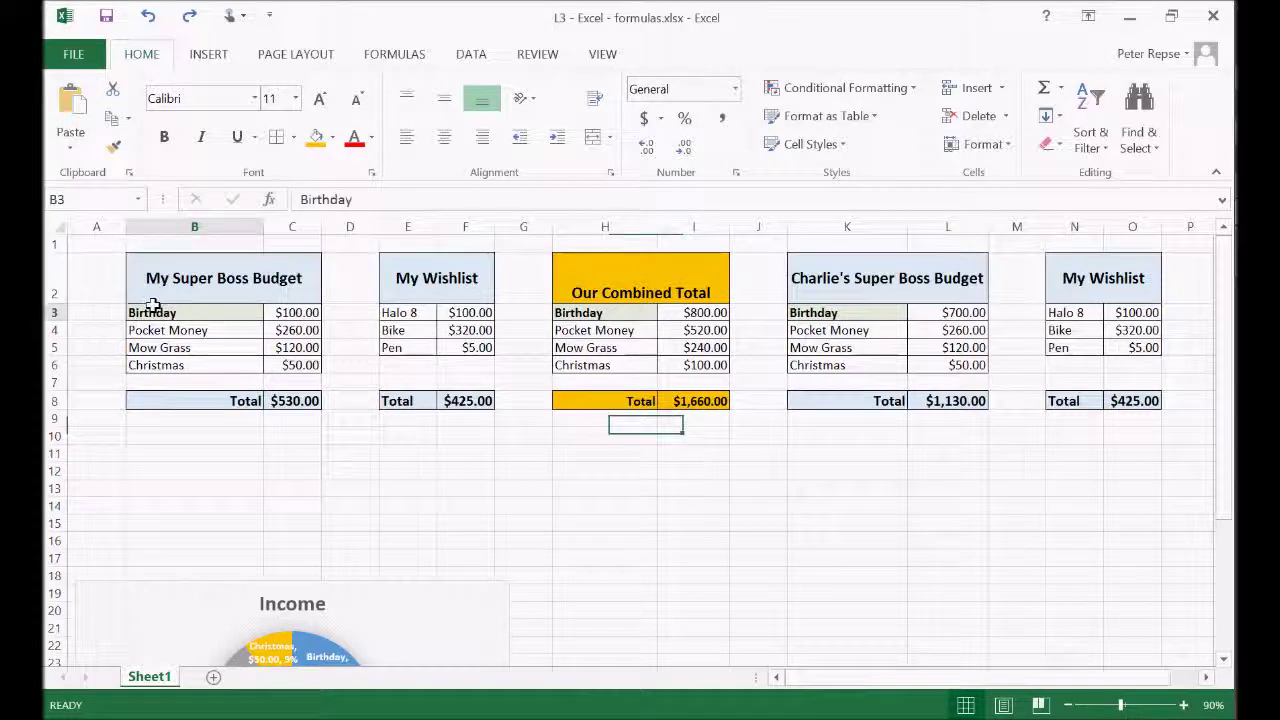
left_click_drag(157, 312, 1140, 382)
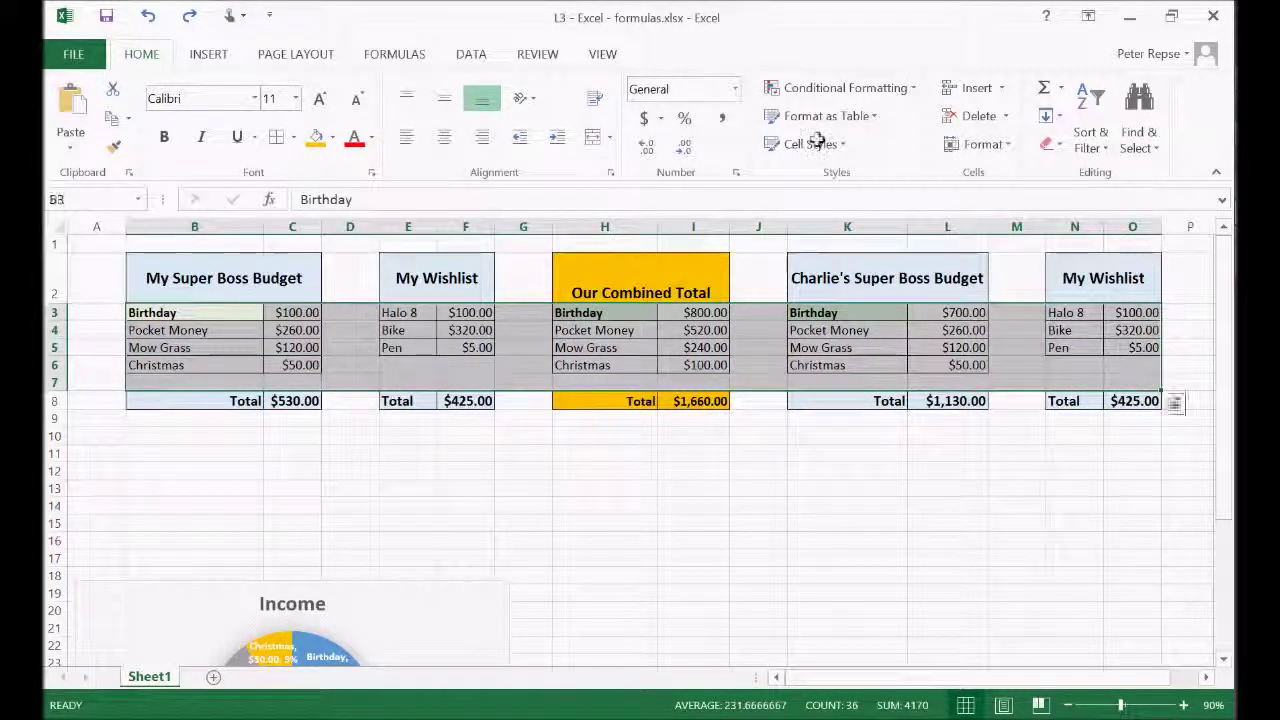
left_click(898, 92)
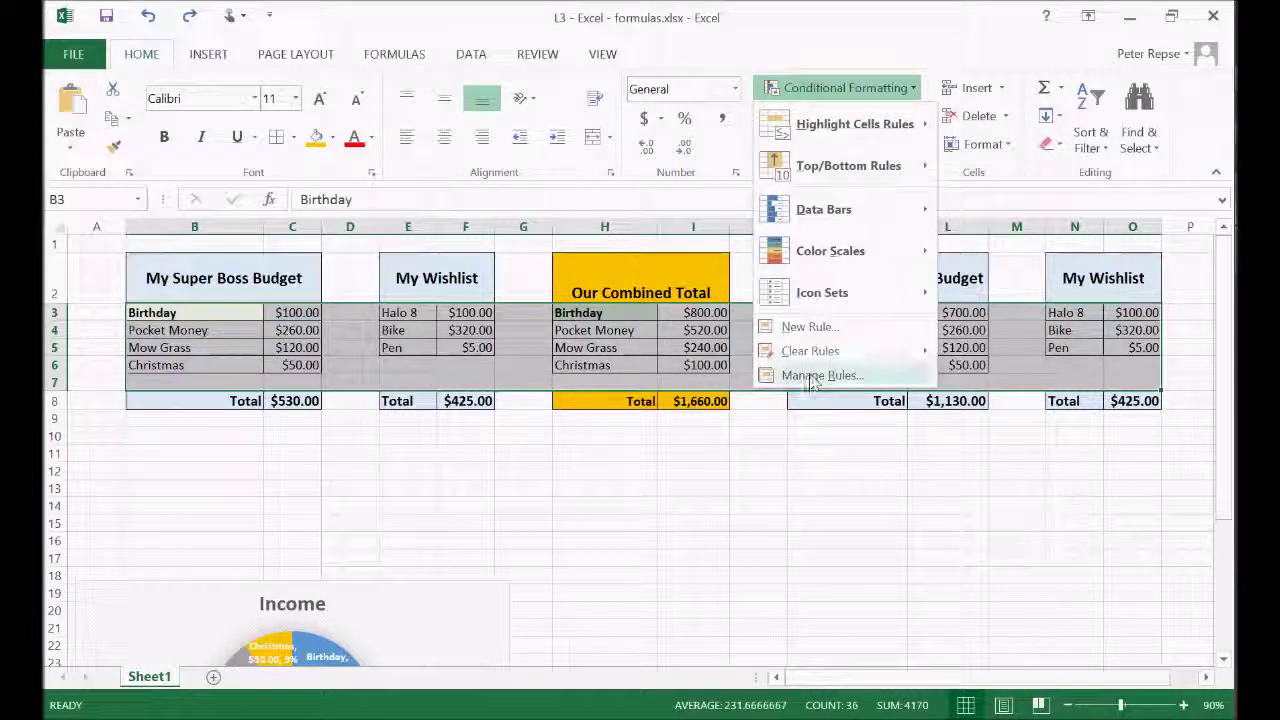
left_click(815, 376)
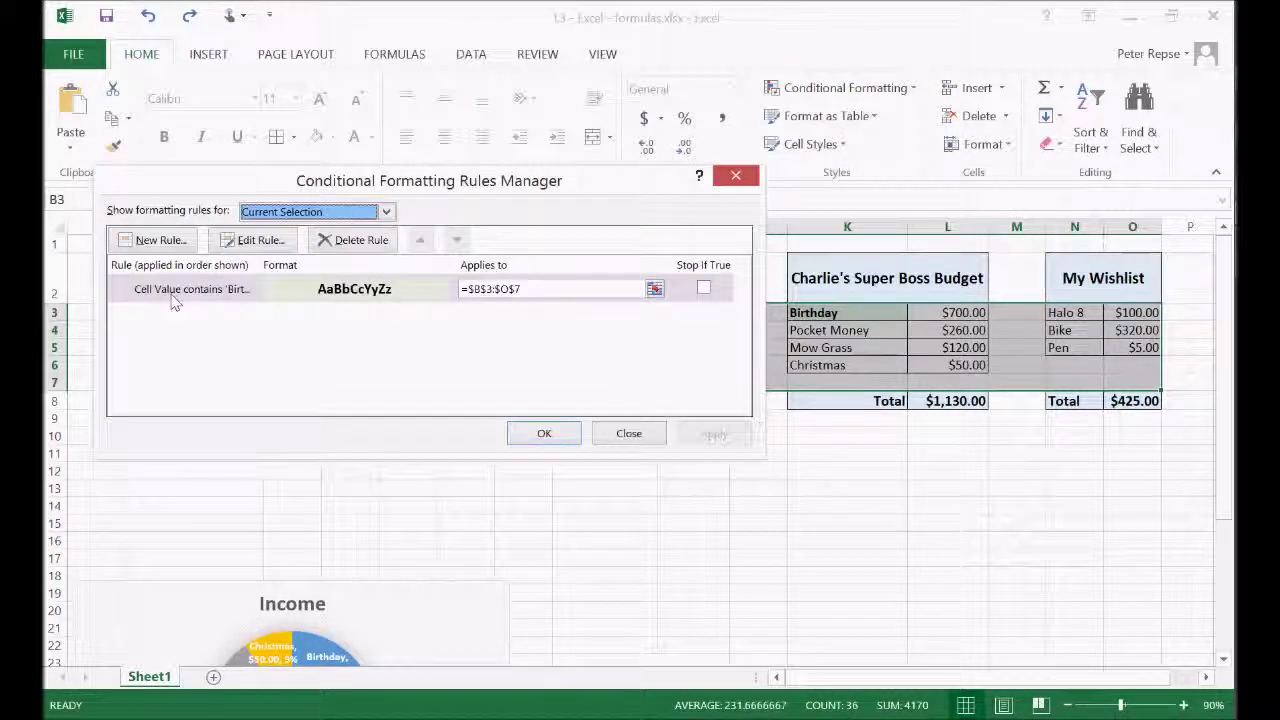
left_click(195, 288)
left_click(548, 433)
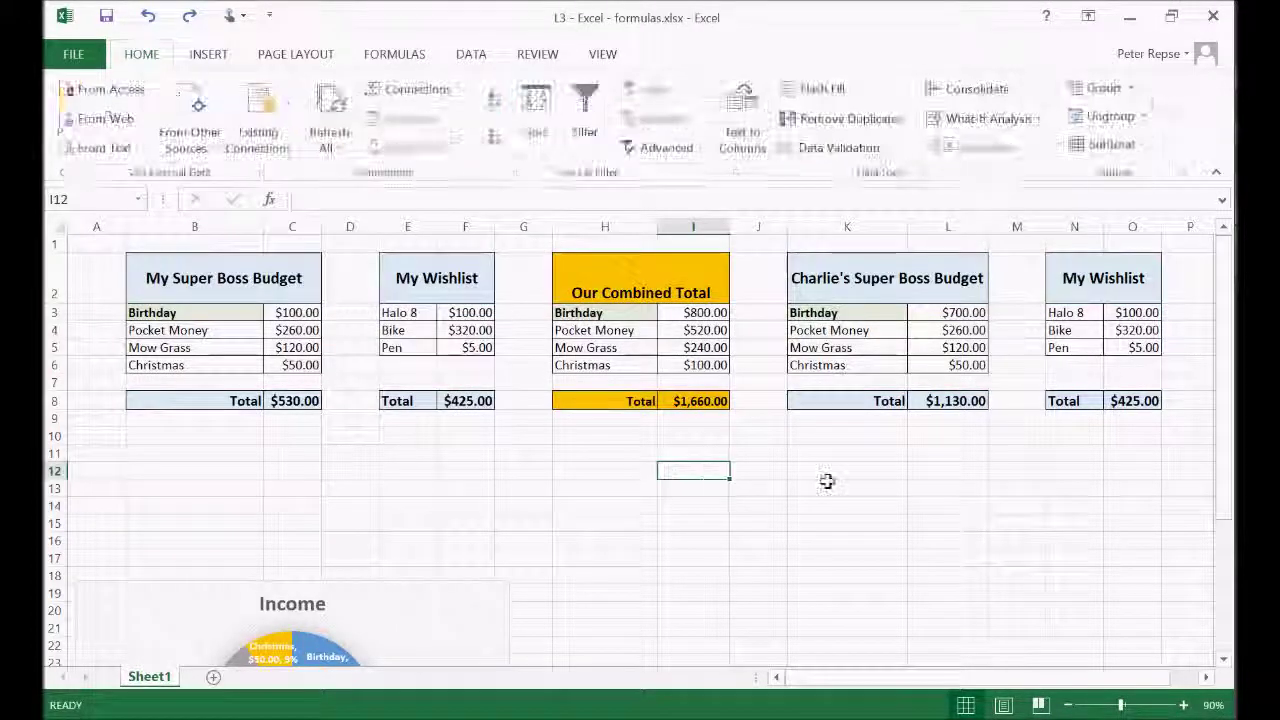